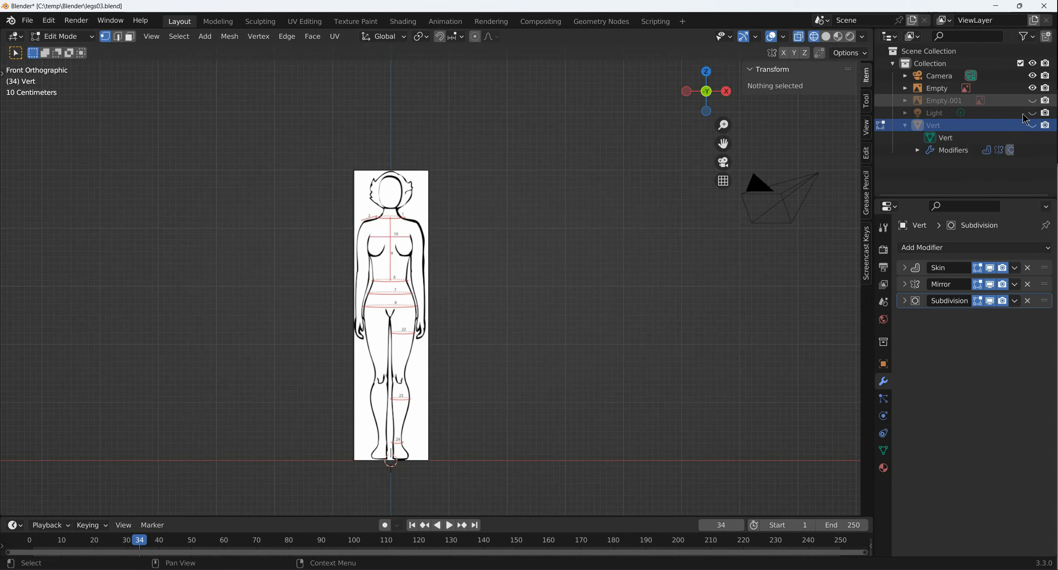
Unhide the Vert body mesh and inspect it against the front reference image.
click(1032, 101)
middle_drag(642, 248, 517, 285)
click(1032, 100)
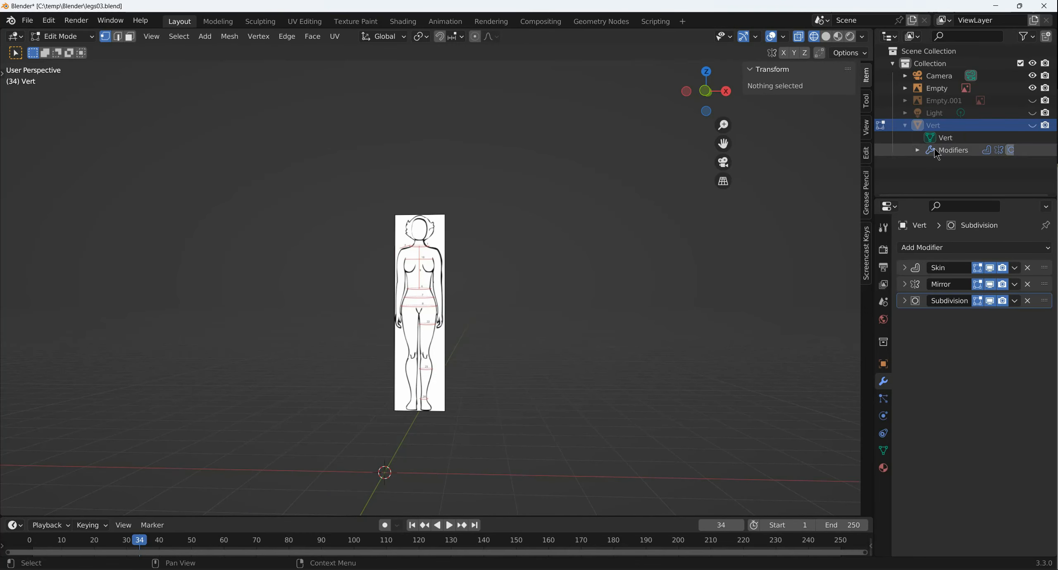
click(1032, 126)
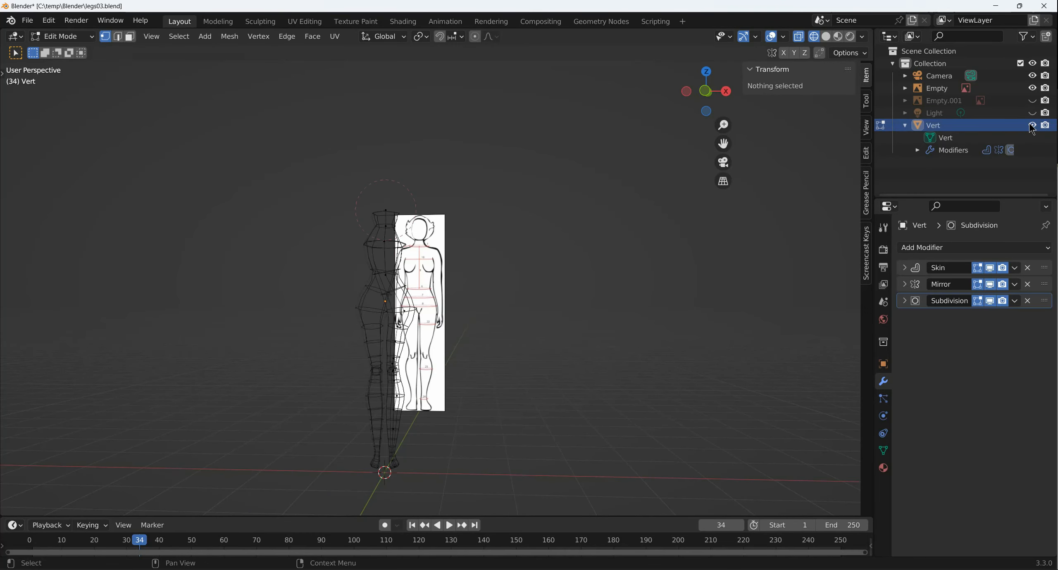
key(KP_1)
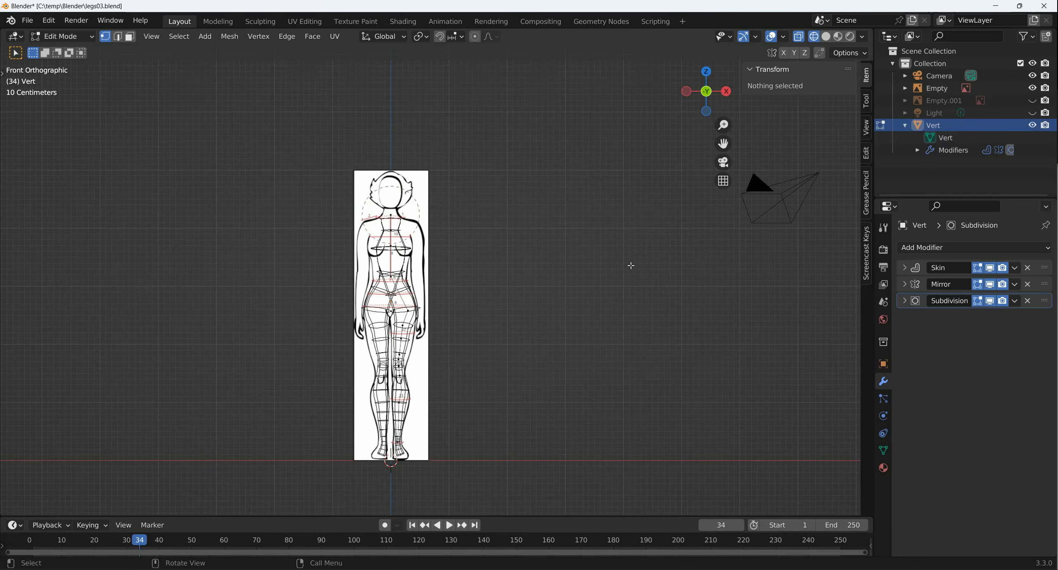
mouse_move(631, 265)
middle_down()
mouse_move(586, 272)
mouse_move(658, 268)
mouse_move(615, 278)
middle_up()
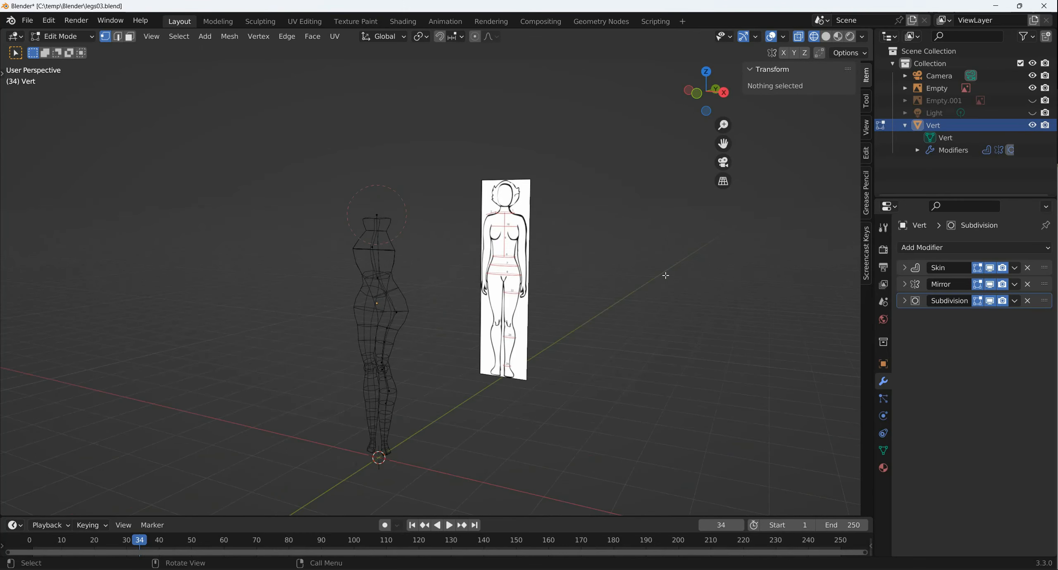
scroll(666, 276, up, 2)
scroll(665, 276, down, 1)
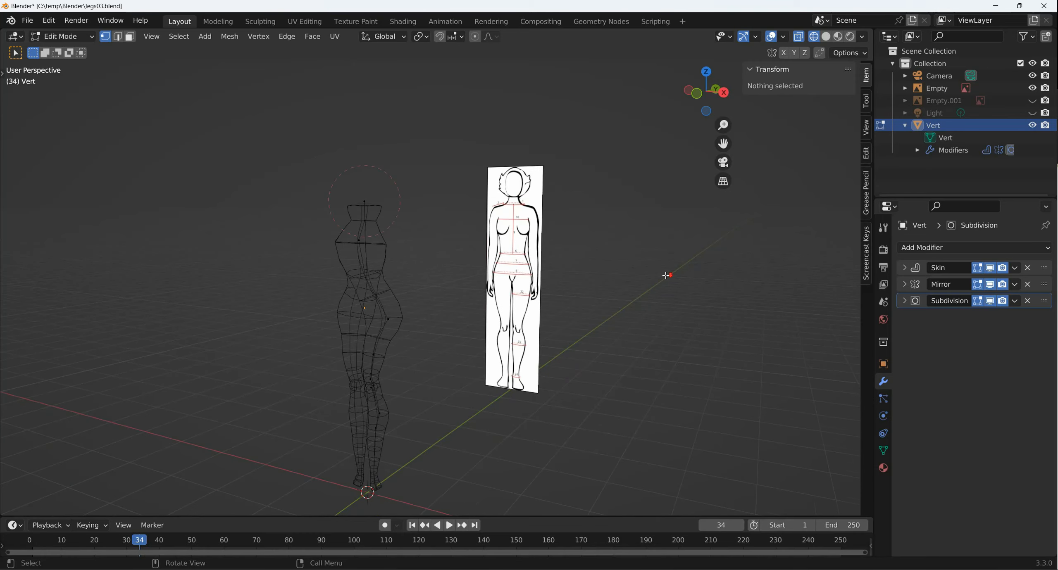
Enable the Add Mesh: Extra Objects add-on in the preferences, filter to enabled add-ons only, and close the preferences.
click(49, 20)
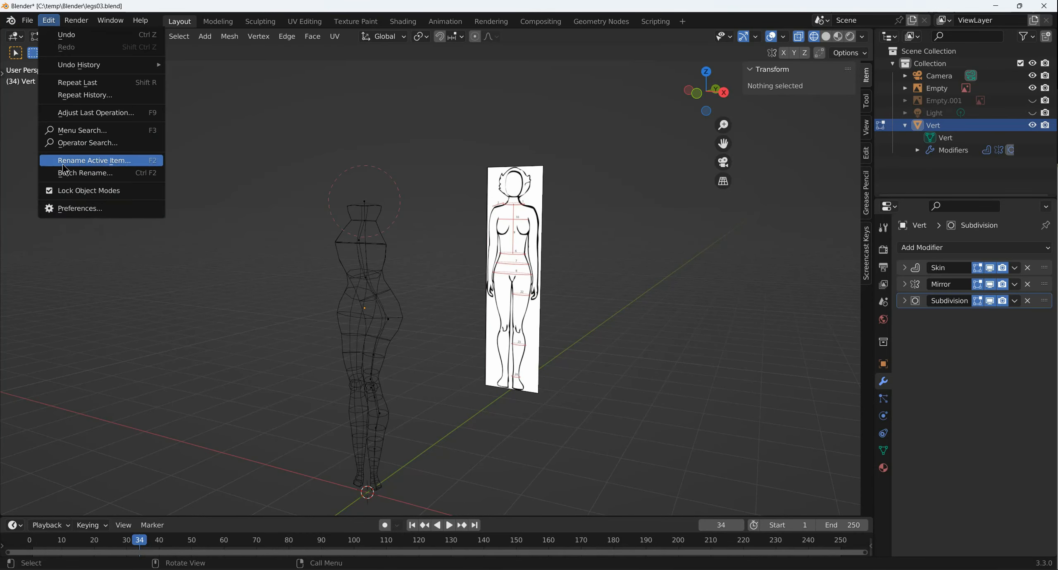
click(62, 212)
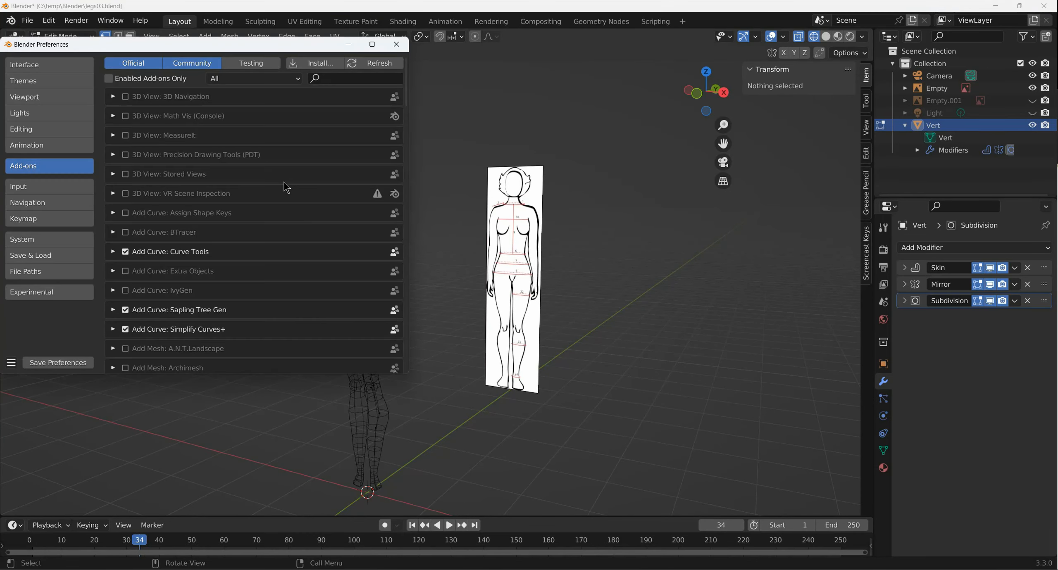
click(334, 78)
text(extra)
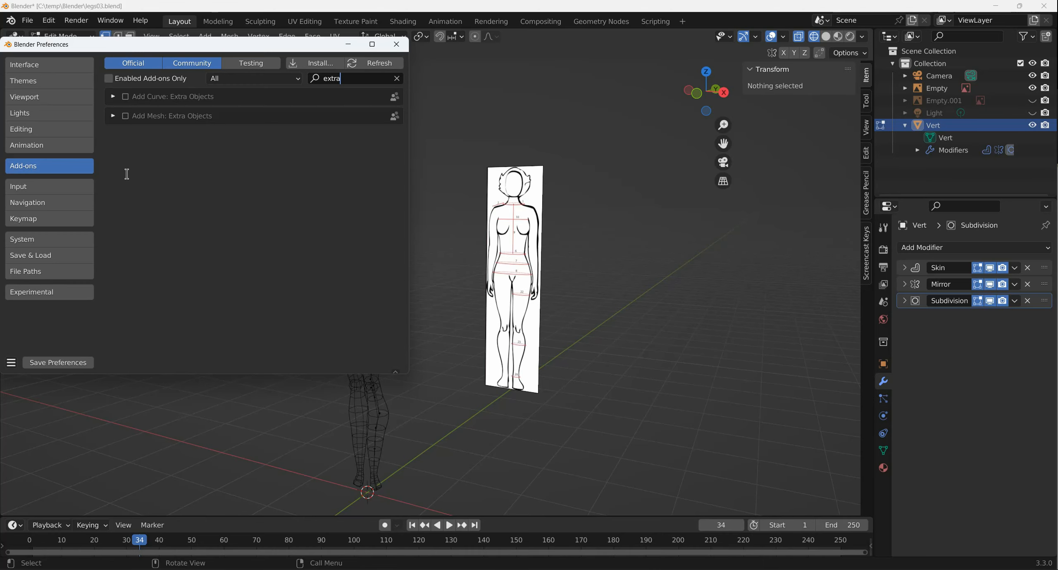
click(112, 116)
click(125, 116)
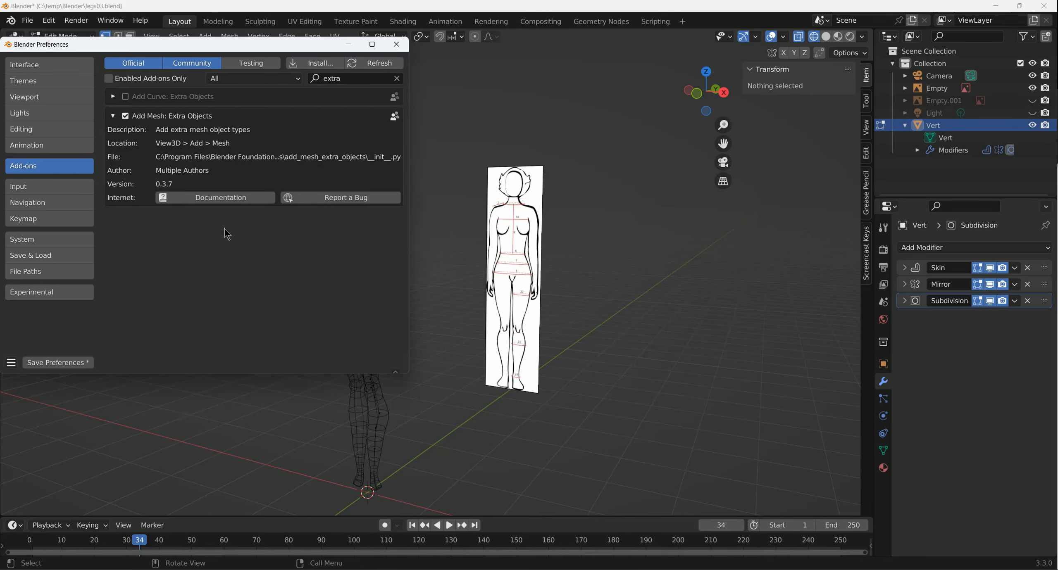
click(109, 78)
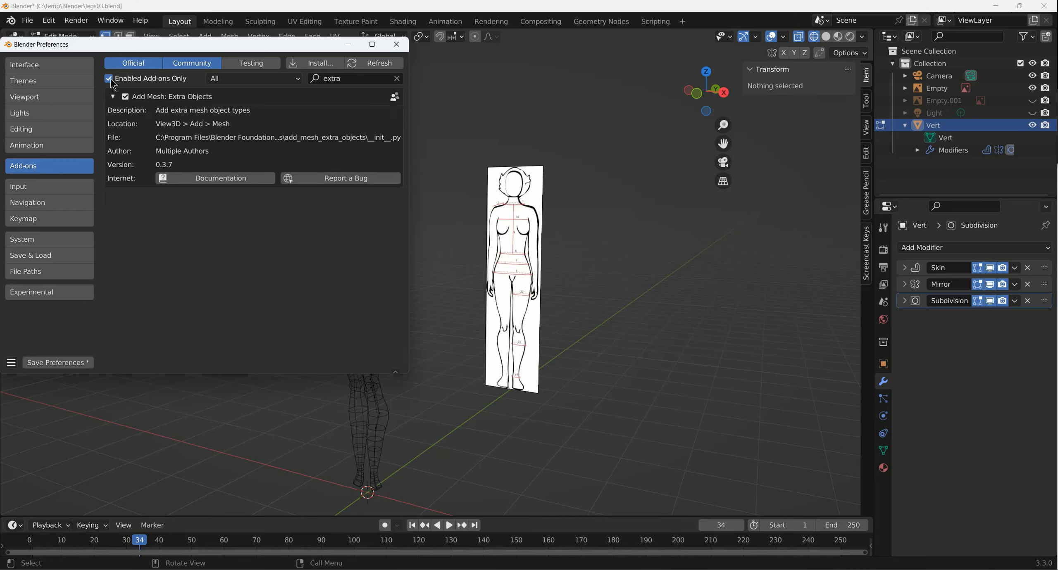
click(396, 45)
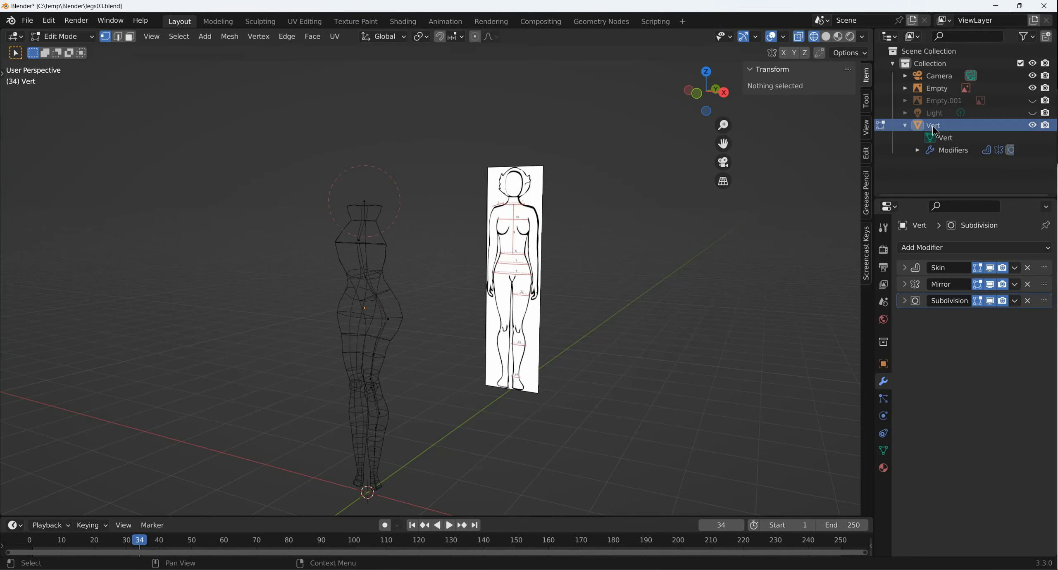
Select the body mesh's whole linked vertex chain, from the neck down to the foot.
click(380, 305)
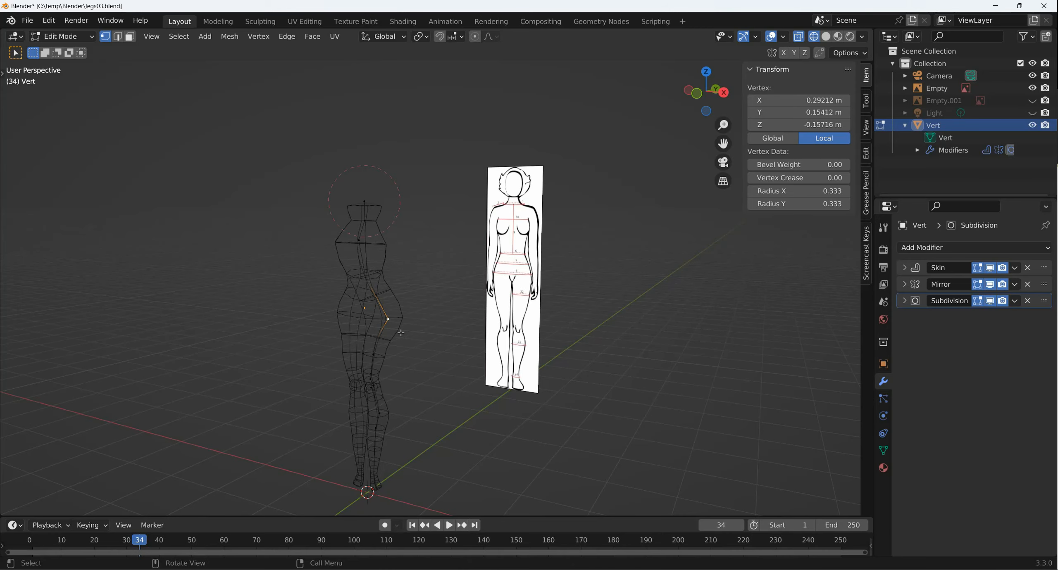
key(ctrl+l)
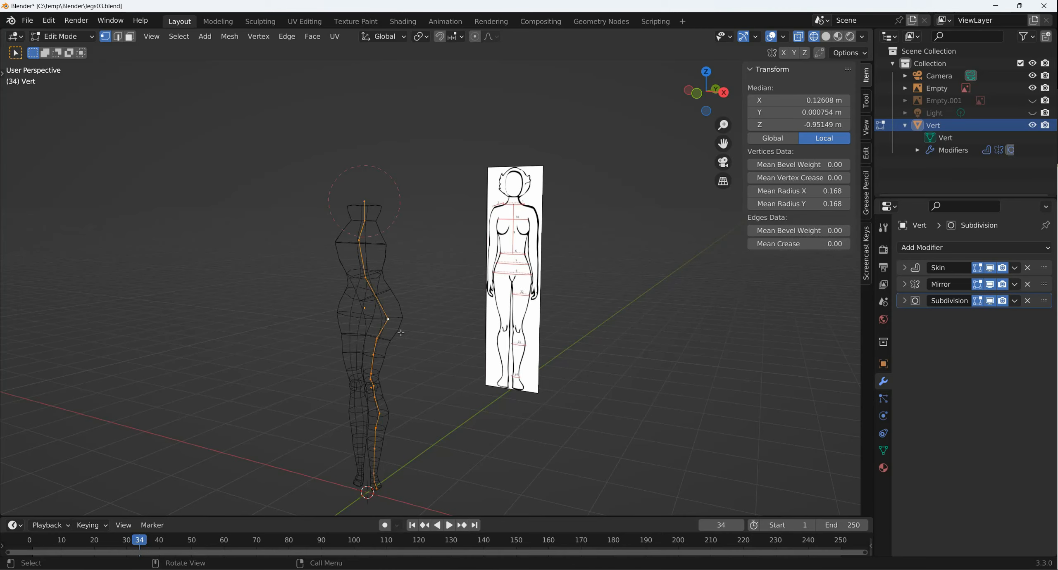
middle_drag(434, 281, 434, 281)
Hide the Empty front reference image, examine the body's vertex chain, and clear the selection.
key(KP_1)
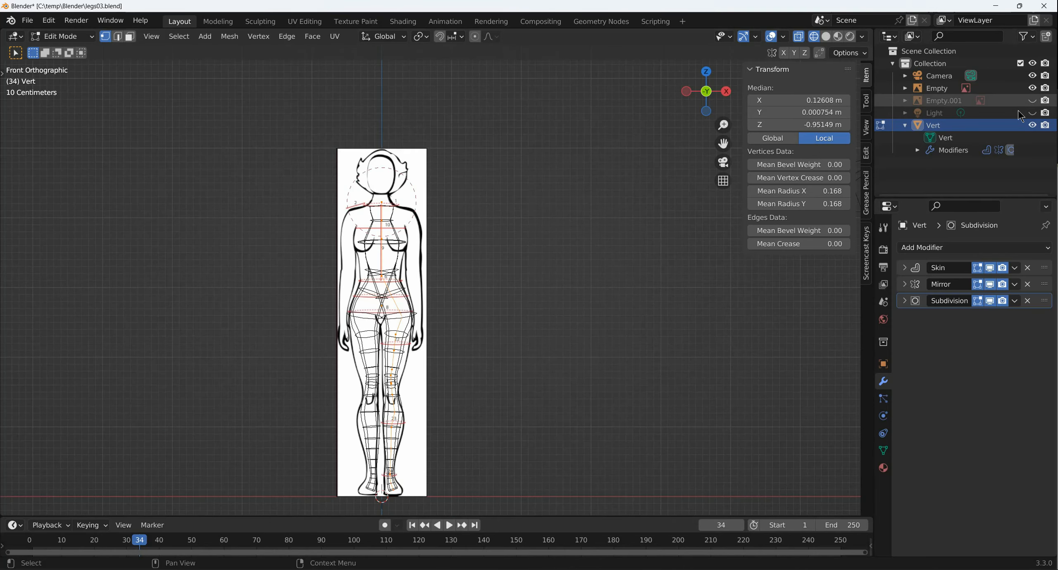
click(1033, 89)
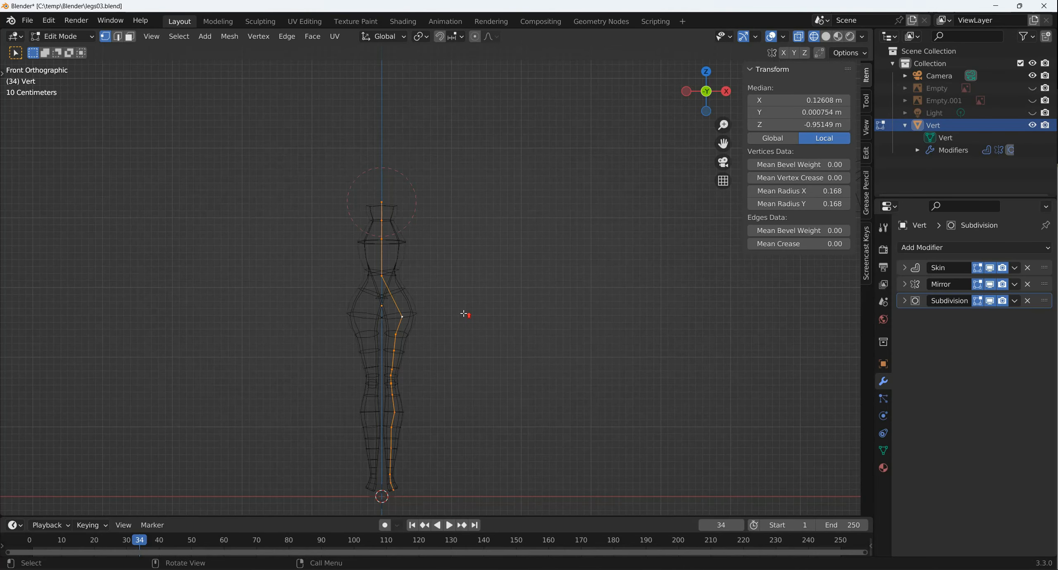
middle_drag(465, 315, 524, 305)
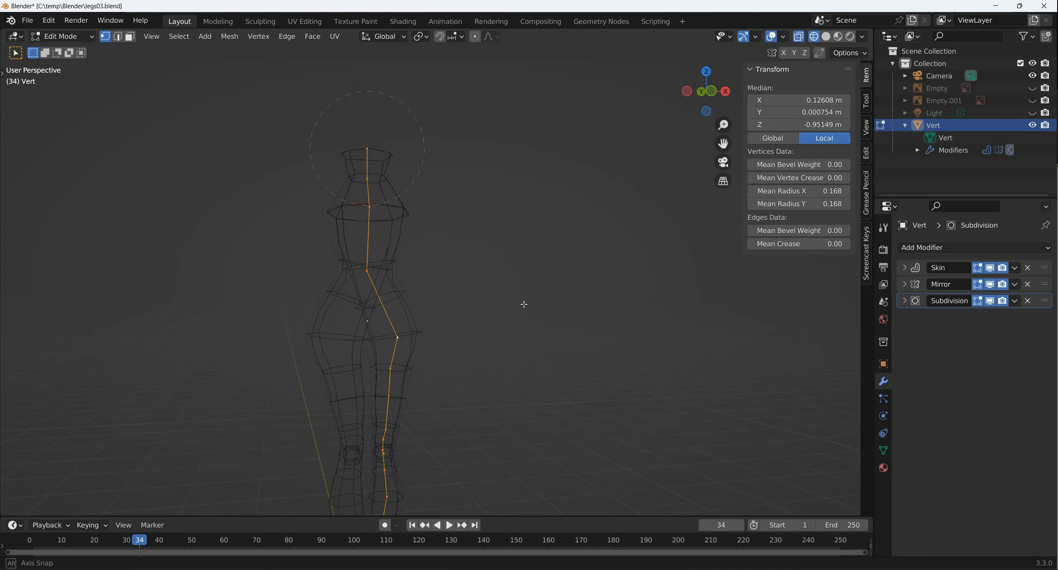
scroll(411, 238, down, 2)
scroll(419, 410, down, 2)
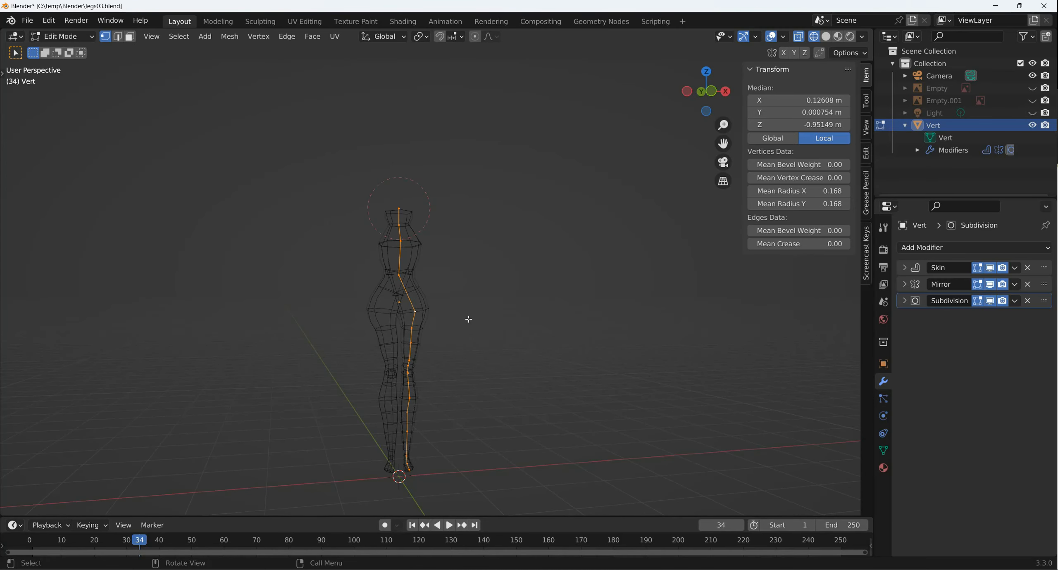
middle_drag(469, 319, 451, 323)
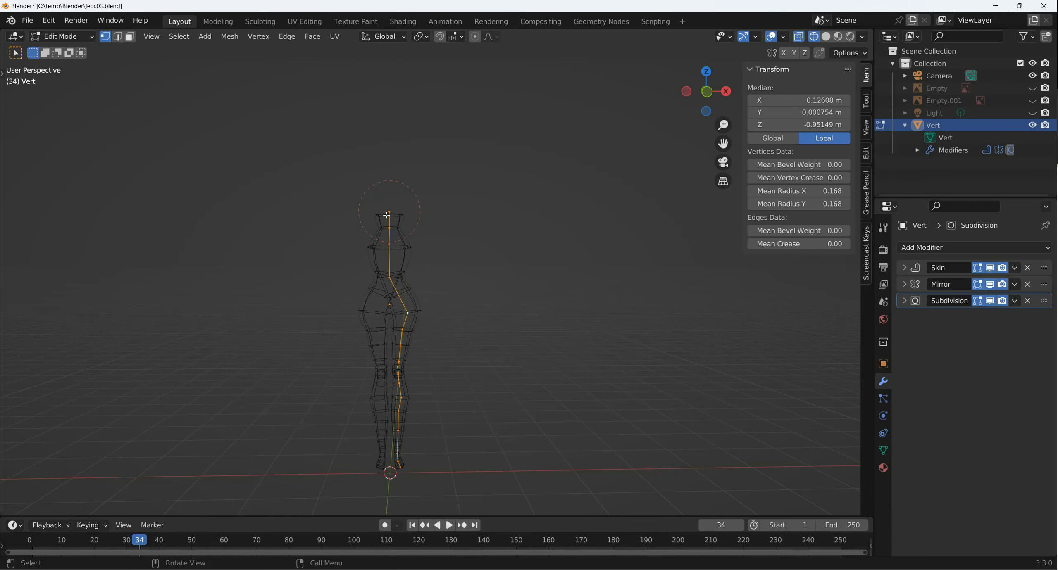
click(561, 206)
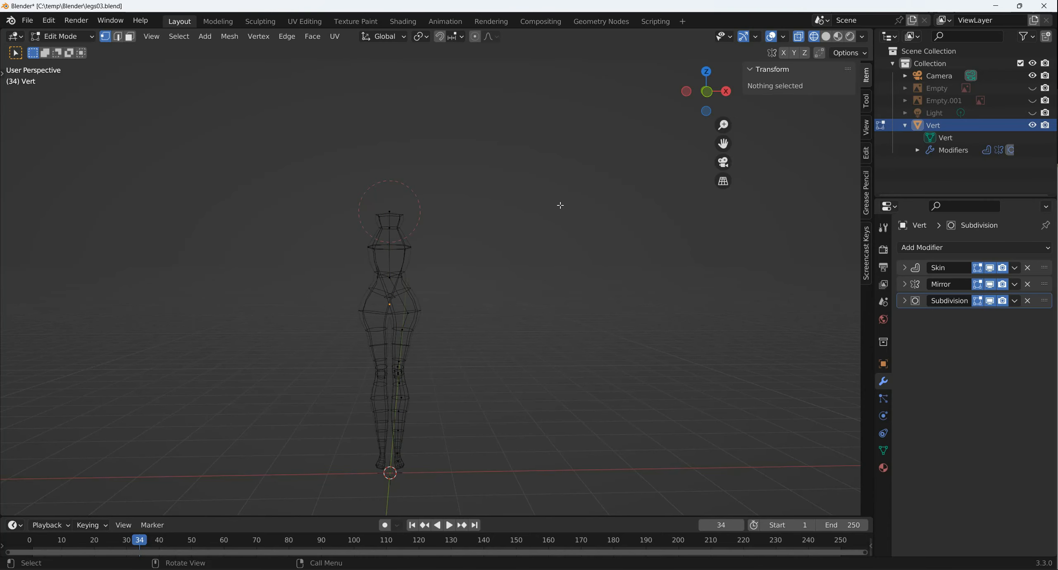
Switch to Object Mode and add a new Single Vert mesh object.
key(shift+a)
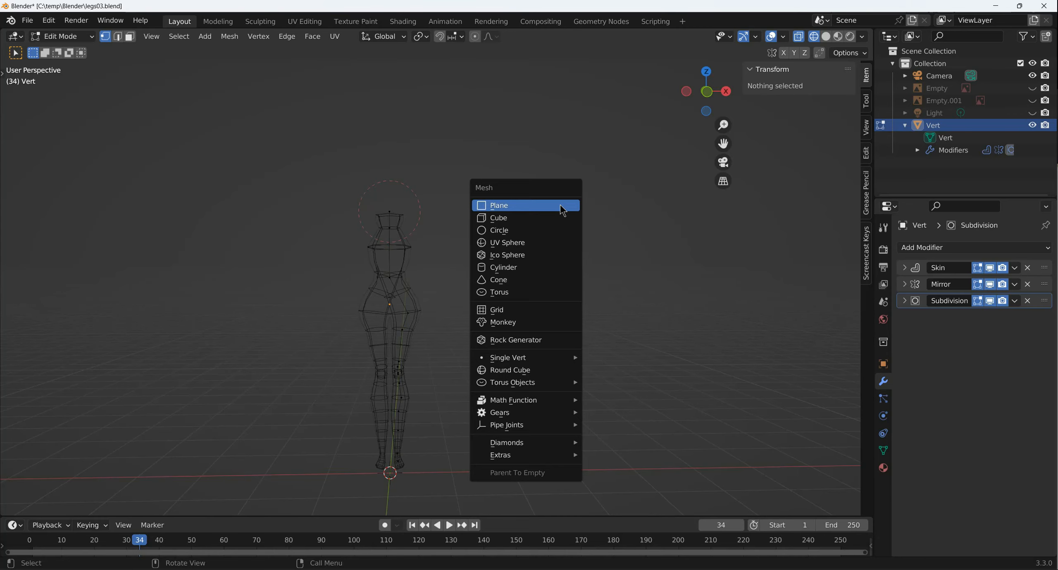
key(Escape)
key(Tab)
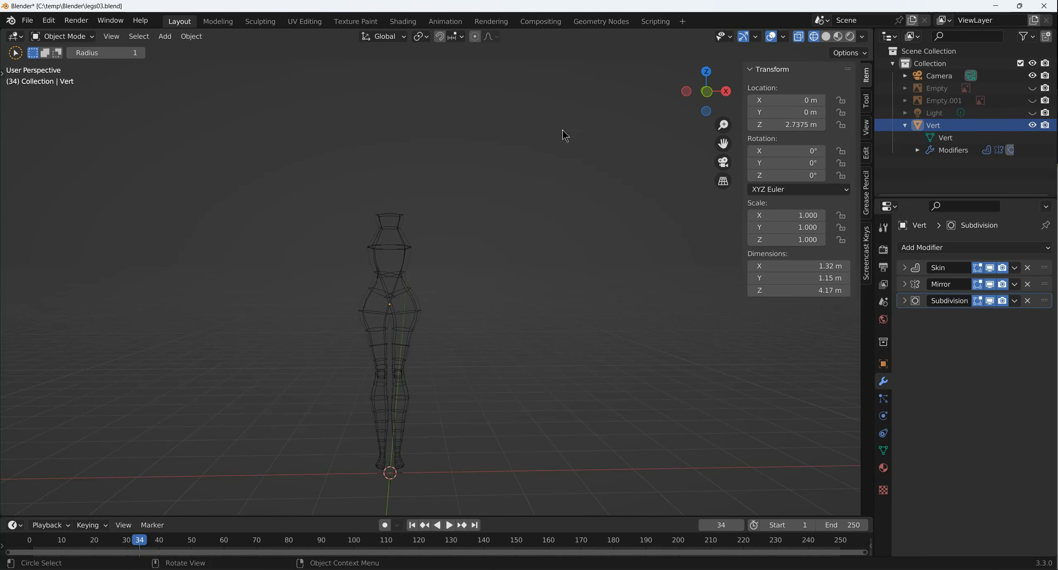
key(shift+a)
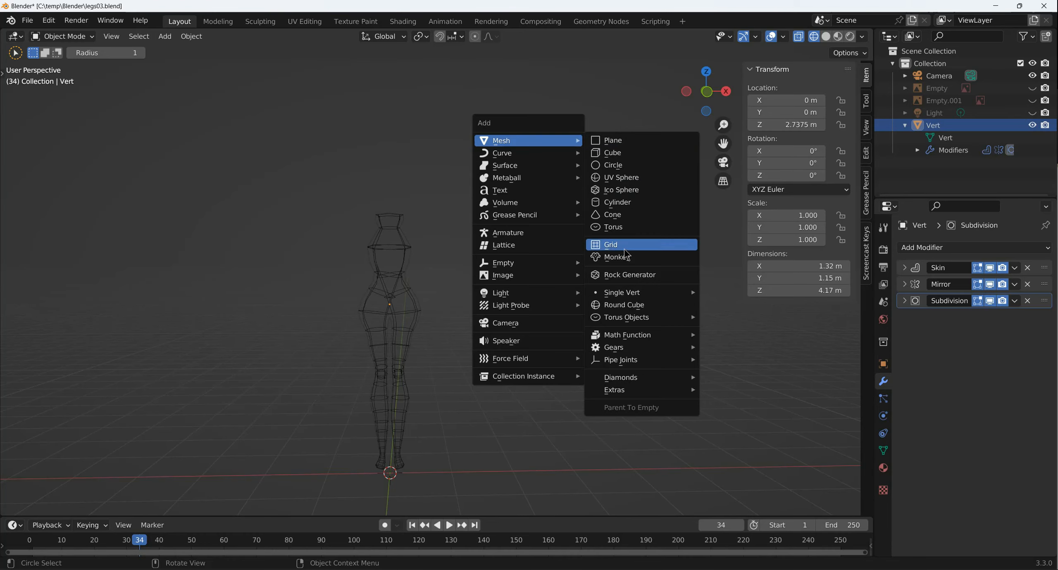
mouse_move(645, 296)
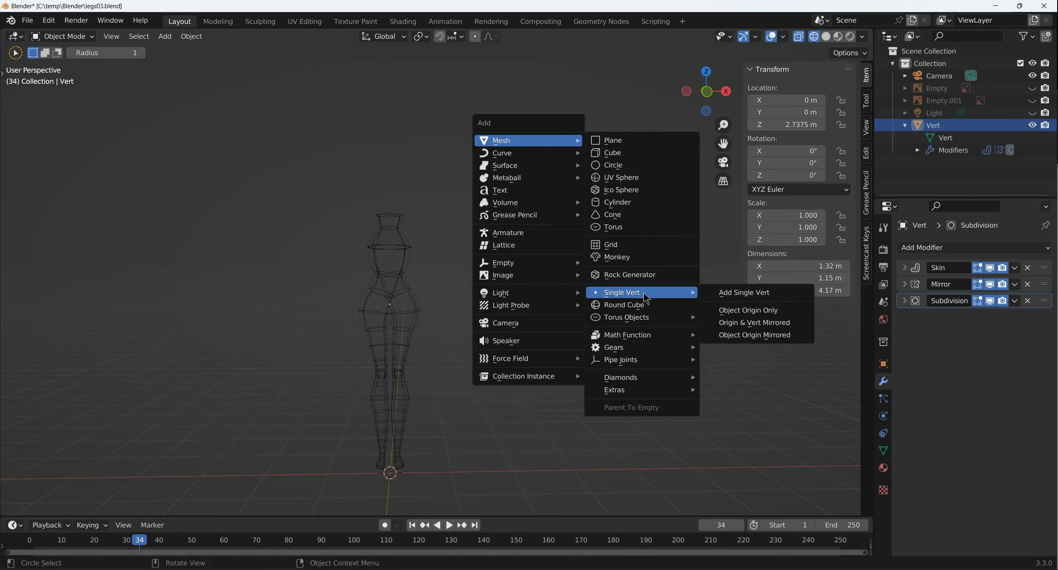
click(744, 293)
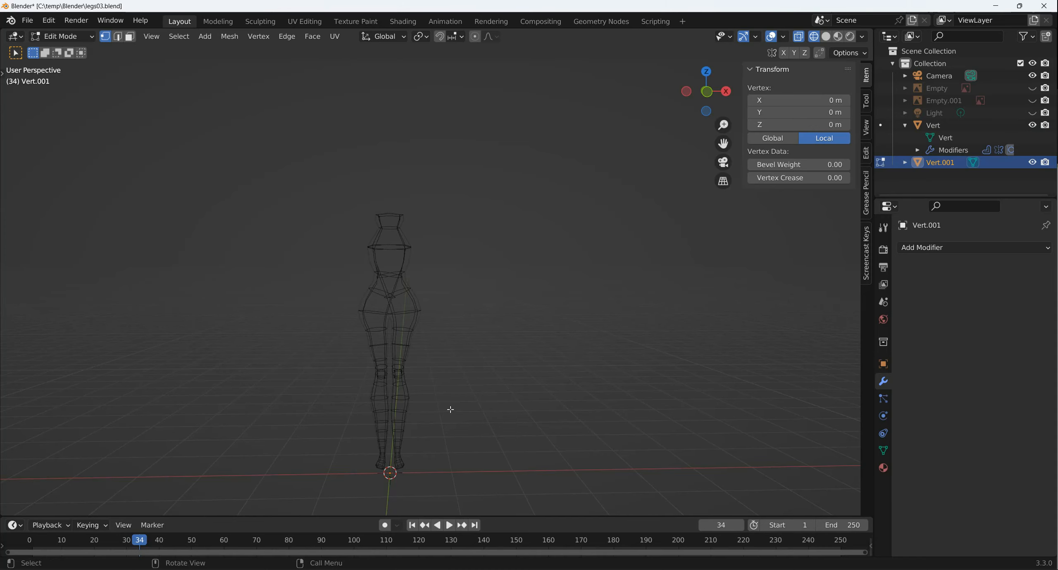
Move the new vertex beside the body to about X 1.74 m, Z 3.37 m, and hide the sidebar.
key(g)
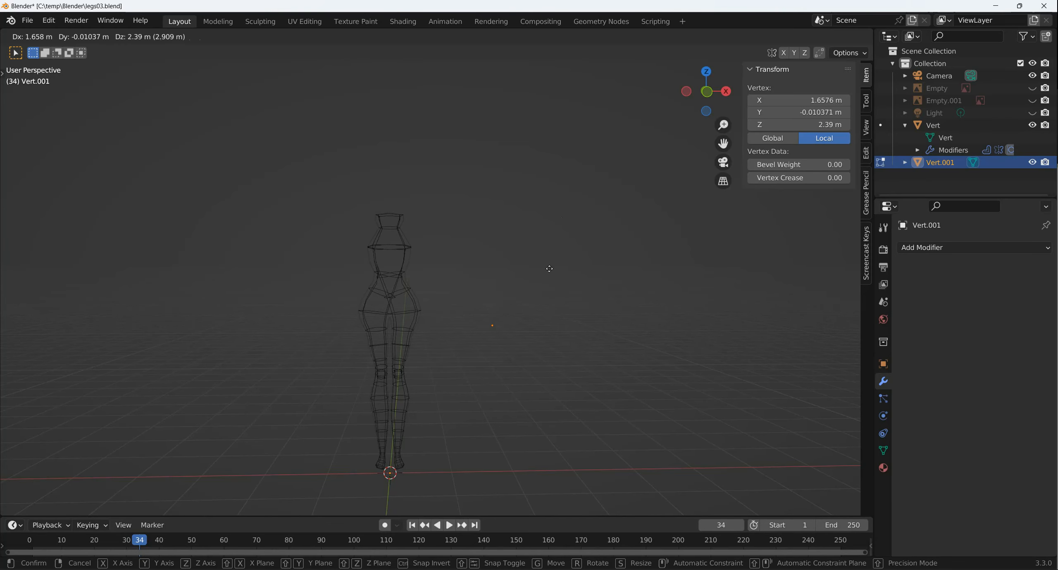
click(558, 202)
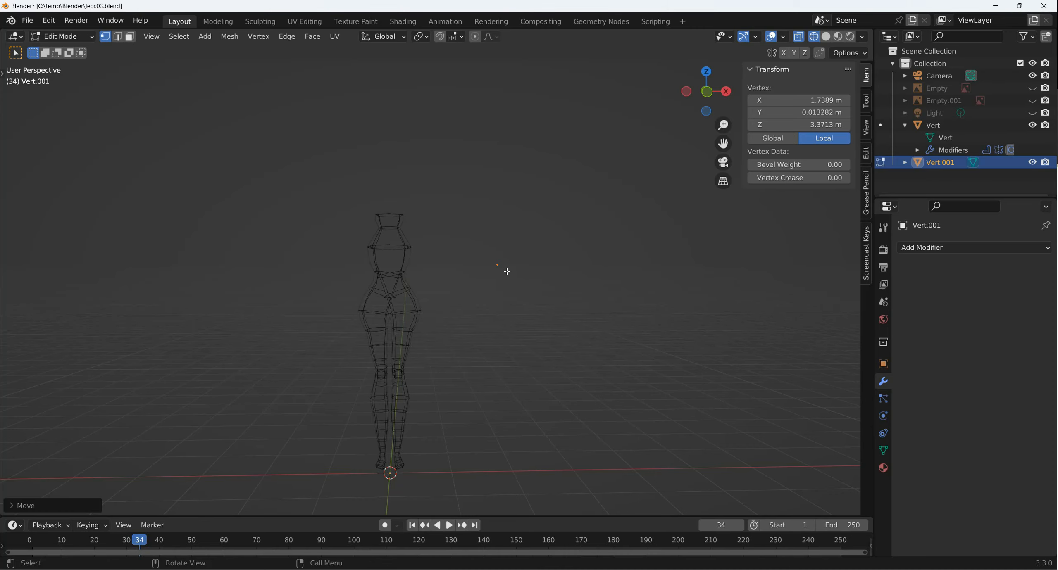
key(n)
click(543, 296)
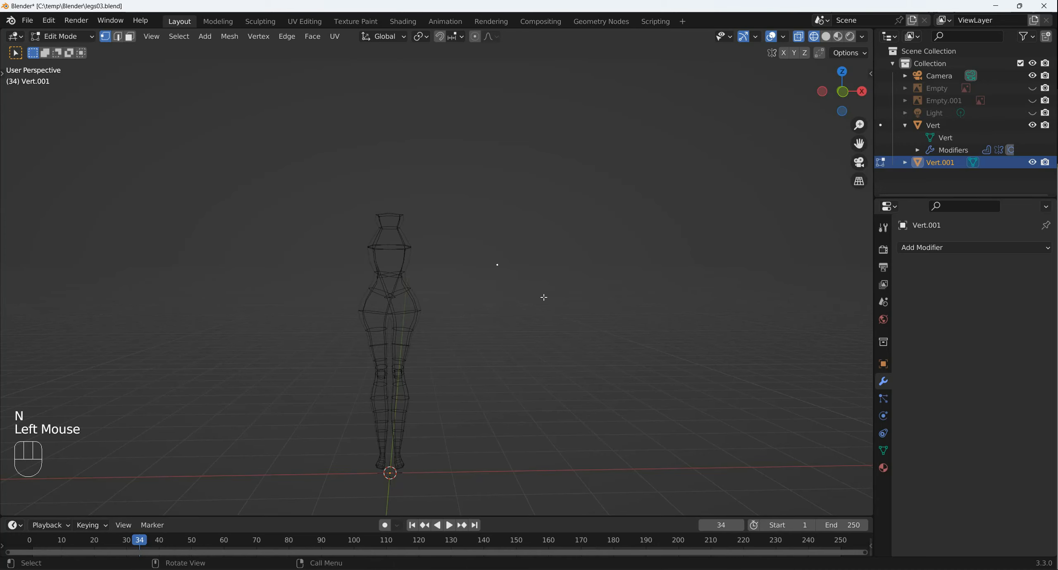
Extrude the vertex into an L-shaped chain of two downward segments and one short segment away from the body.
key(e)
click(549, 342)
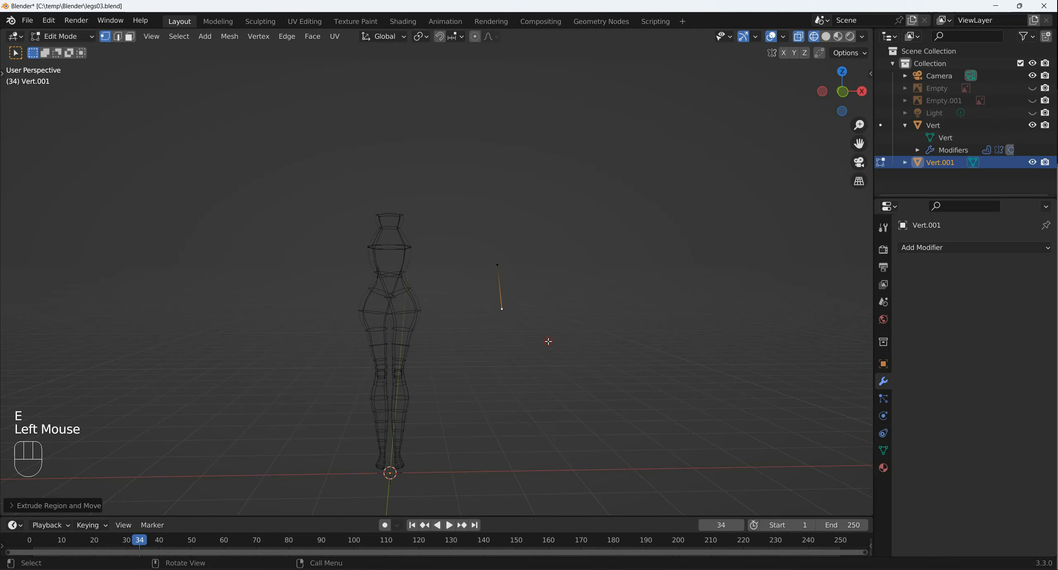
key(e)
click(557, 372)
key(e)
click(628, 353)
click(637, 350)
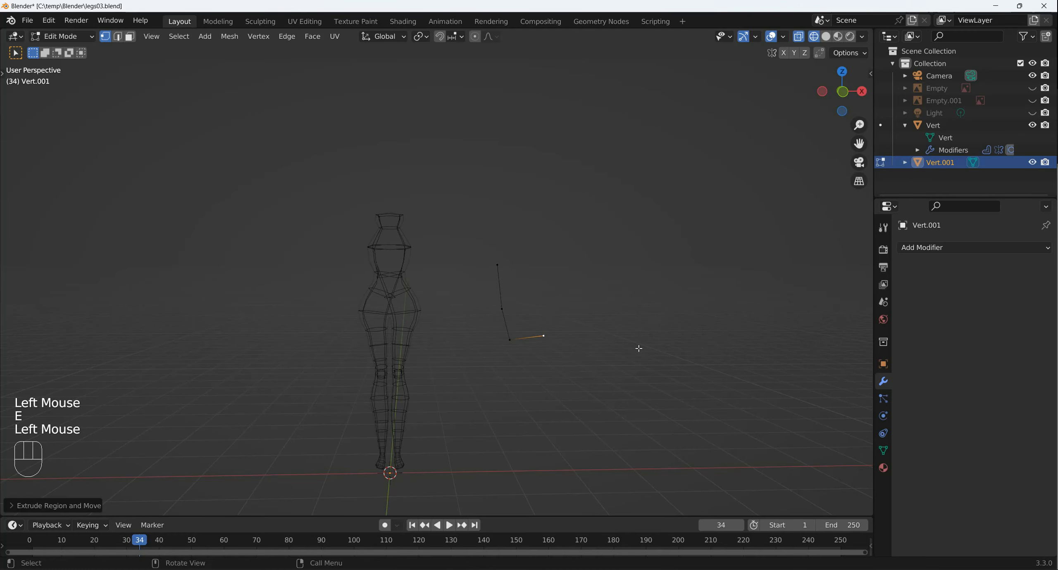
middle_drag(652, 333, 647, 341)
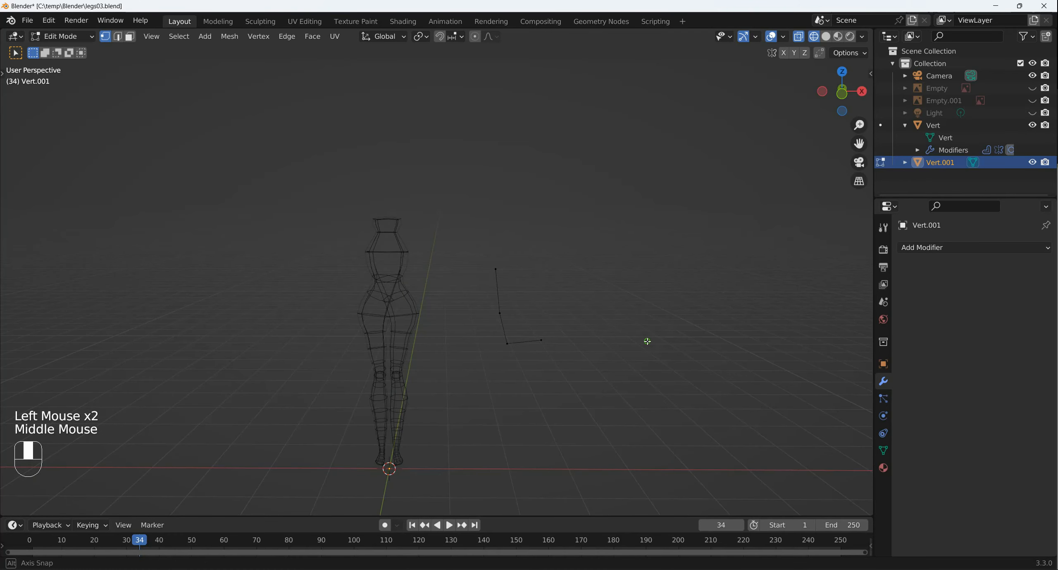
Expand the Vert object's modifiers in the outliner and select both end vertices of the L-shaped chain.
click(917, 151)
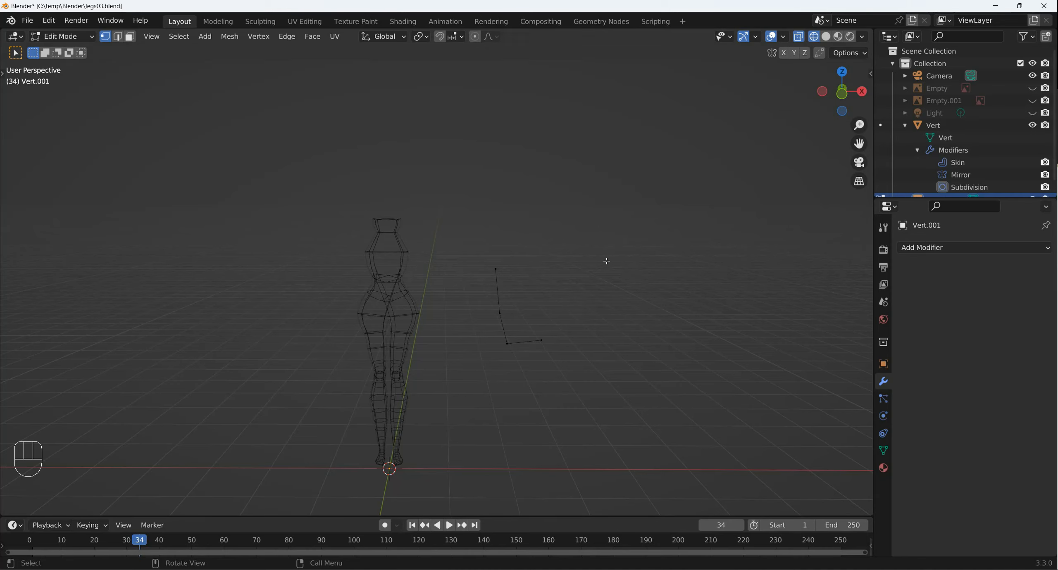
click(539, 288)
click(496, 271)
shift+click(541, 339)
middle_drag(677, 303, 671, 292)
Return to Object Mode, add a Skin modifier to the L-shaped vertex chain, and inspect the generated skin.
key(Tab)
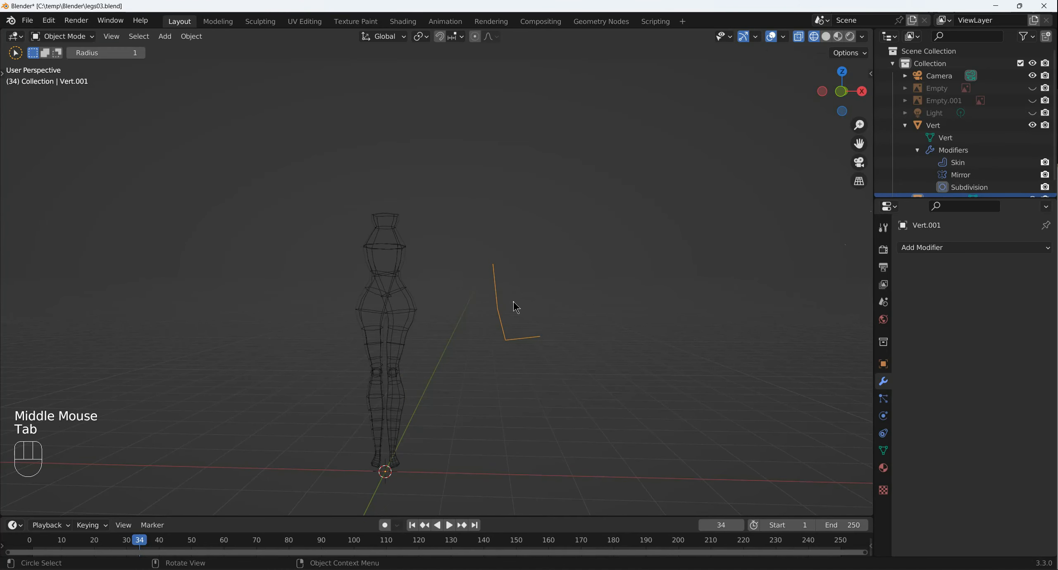
scroll(938, 186, down, 2)
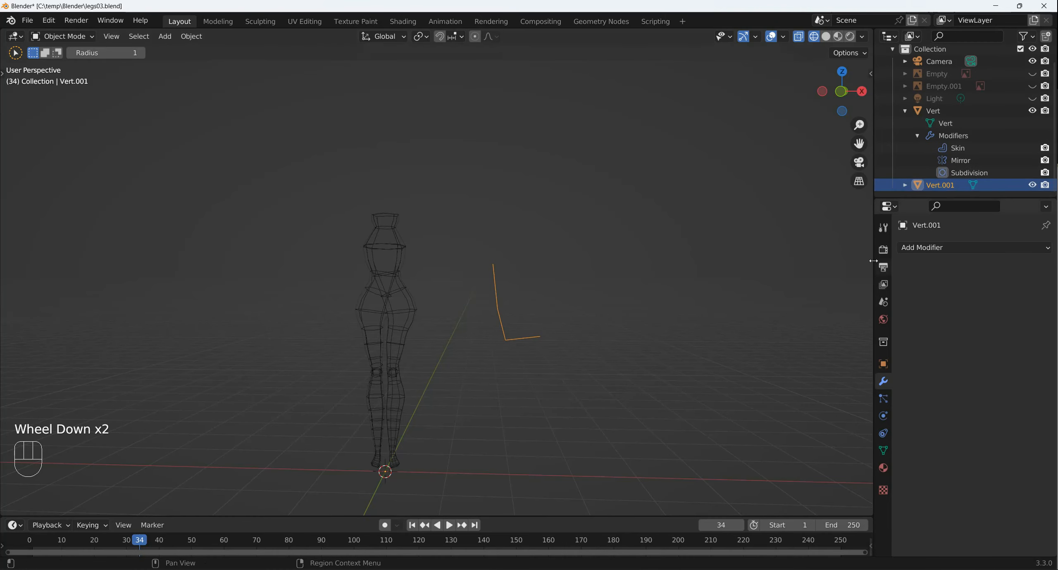
click(915, 248)
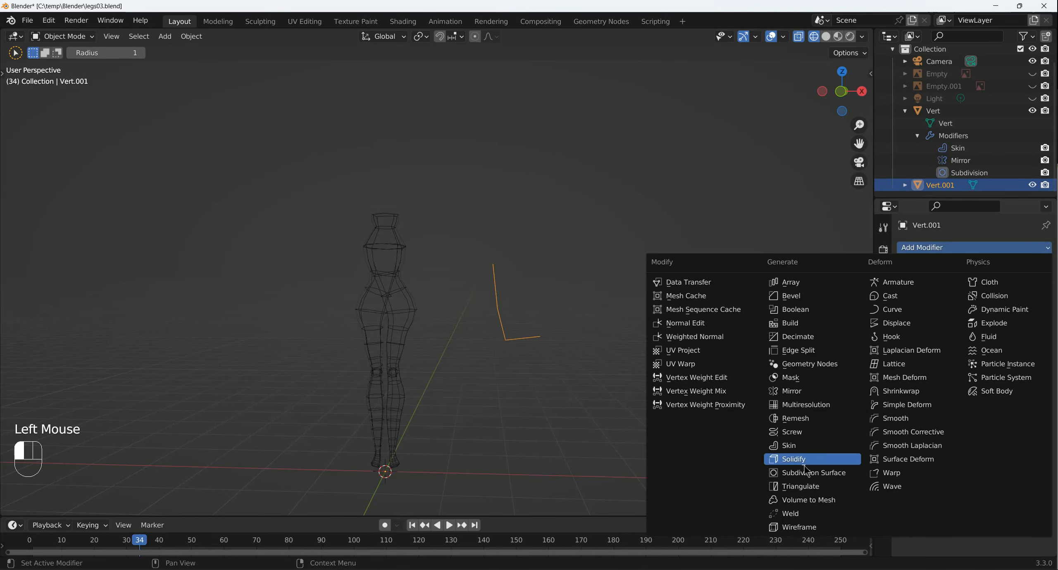
click(795, 446)
middle_drag(645, 379, 664, 399)
scroll(619, 367, down, 1)
scroll(621, 369, up, 2)
scroll(616, 365, up, 2)
middle_drag(616, 365, 664, 343)
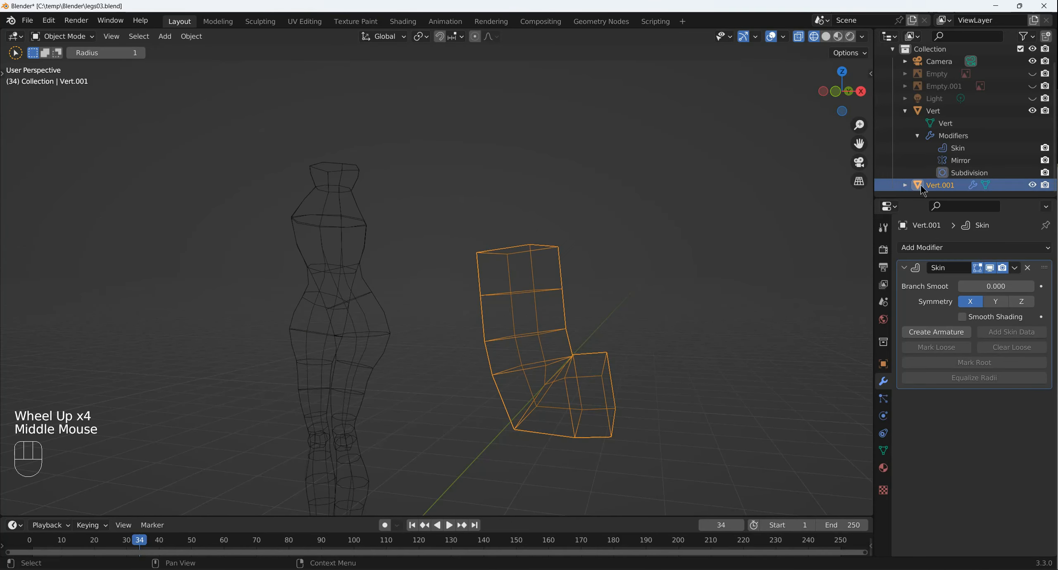
Expand the Vert.001 object and its modifiers in the outliner, and enter Edit Mode on the L-shaped chain.
click(905, 185)
scroll(1012, 185, down, 2)
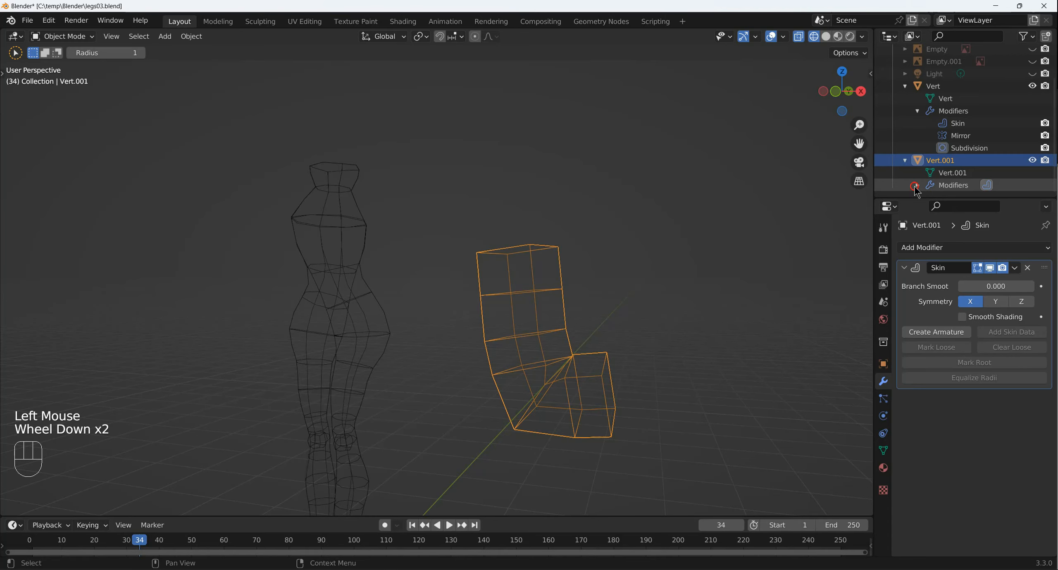
click(819, 212)
scroll(630, 281, down, 1)
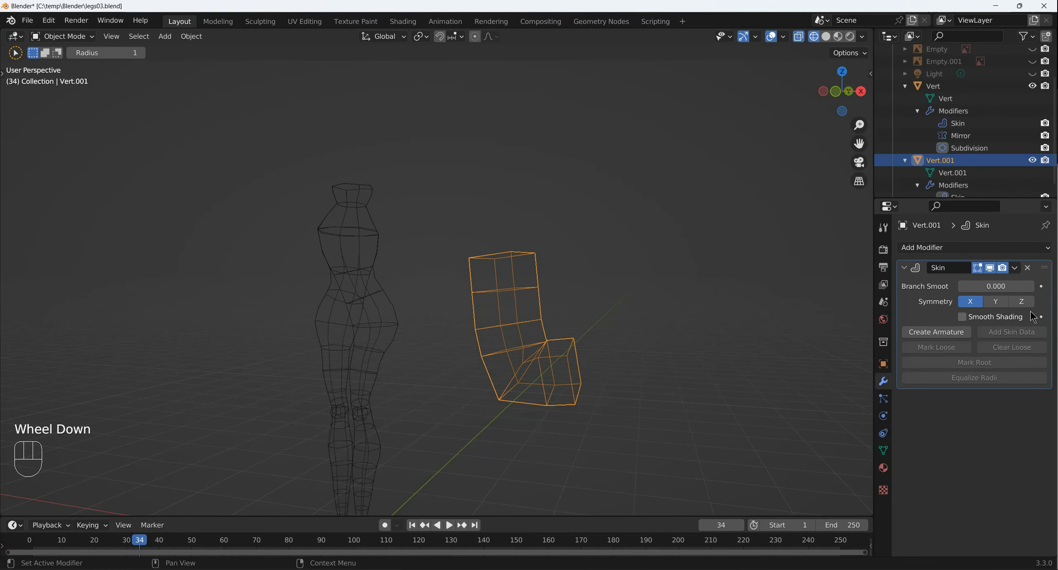
middle_click(520, 283)
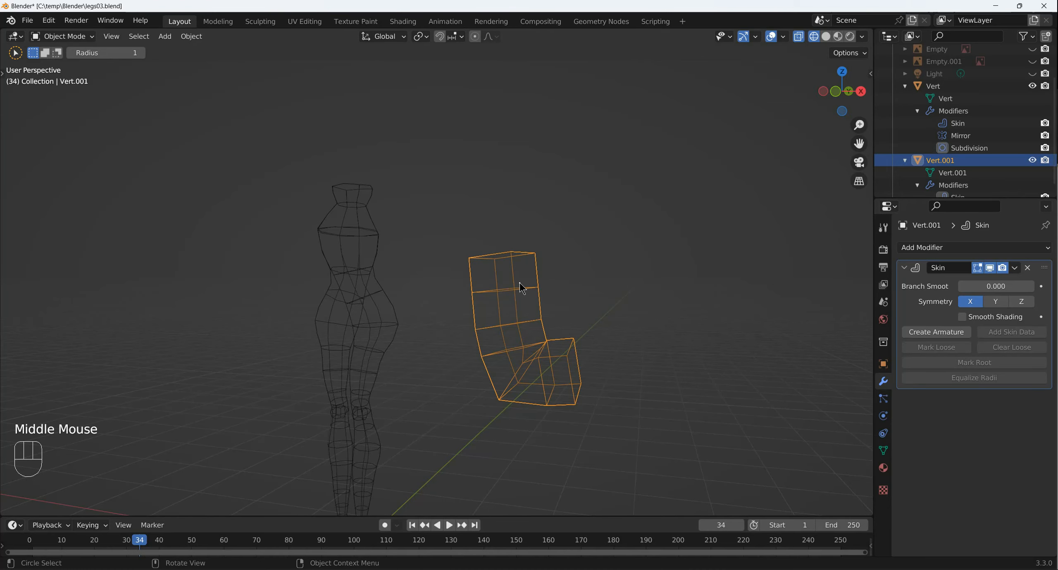
scroll(519, 283, up, 1)
scroll(520, 285, up, 1)
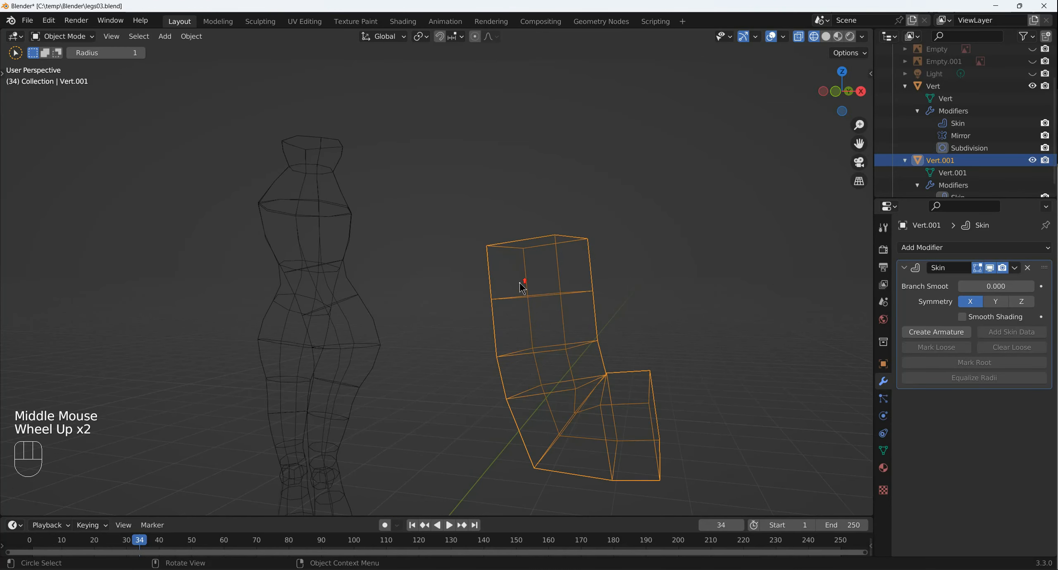
key(Tab)
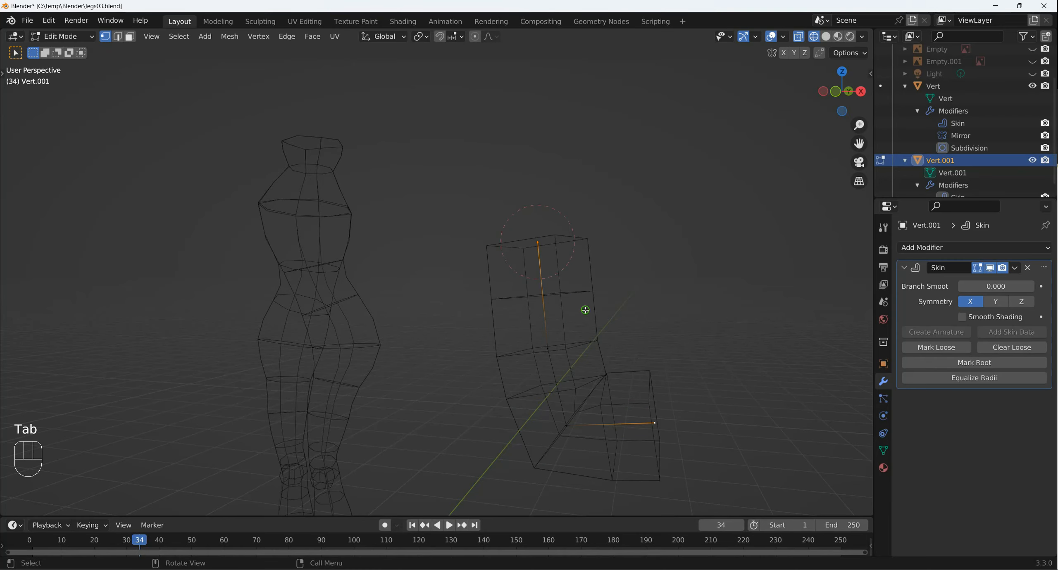
middle_drag(586, 310, 581, 332)
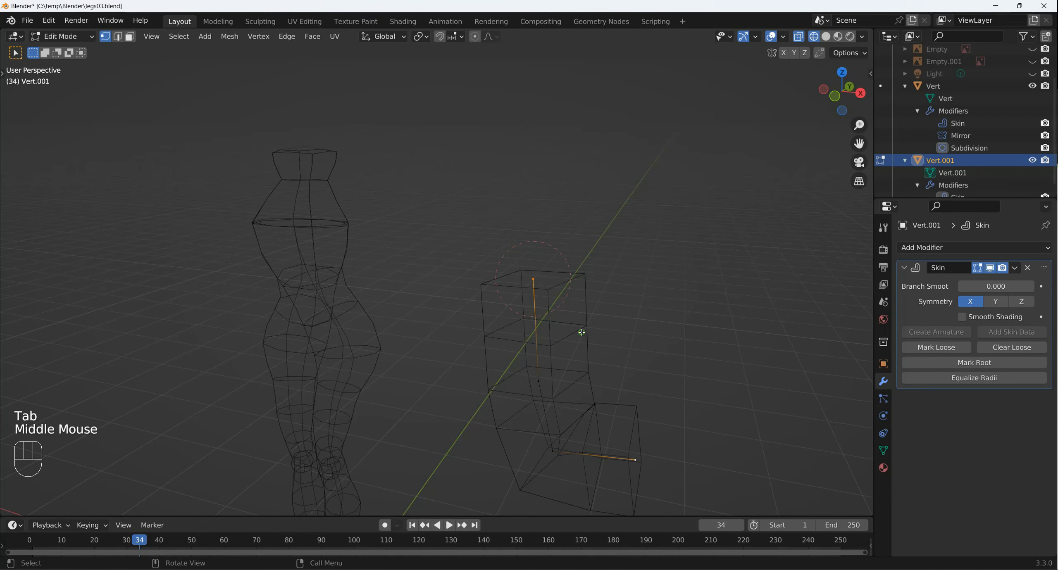
Try to shrink the skin at the vertex midway down the chain's upright part, and undo the resize.
click(543, 347)
click(539, 380)
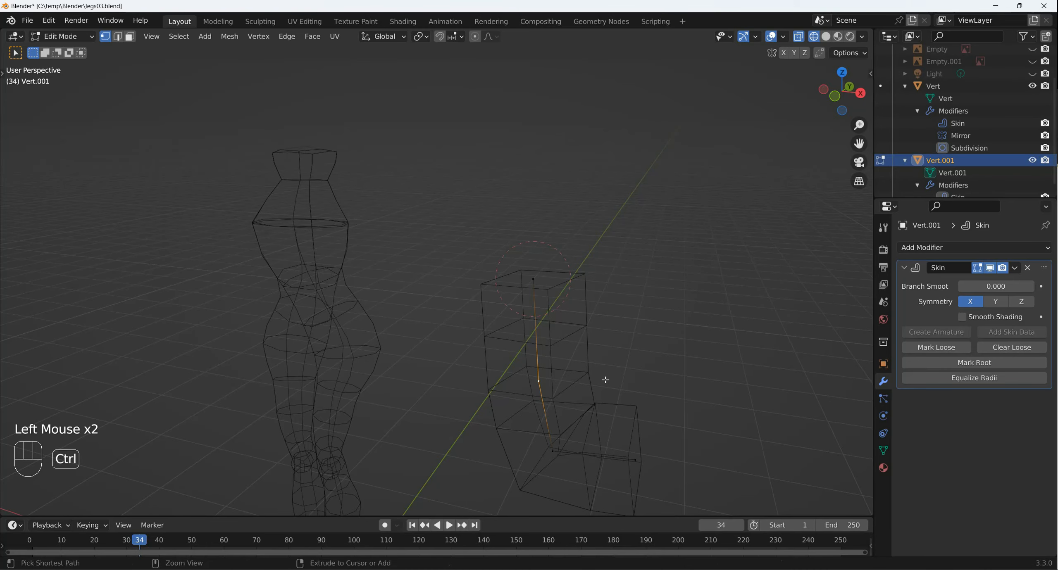
key(ctrl+a)
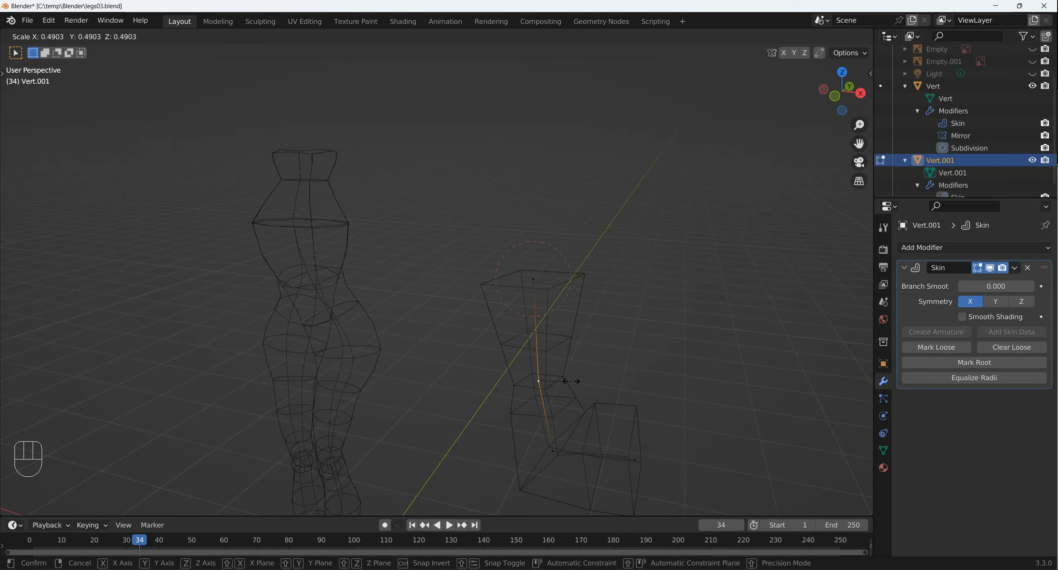
click(568, 381)
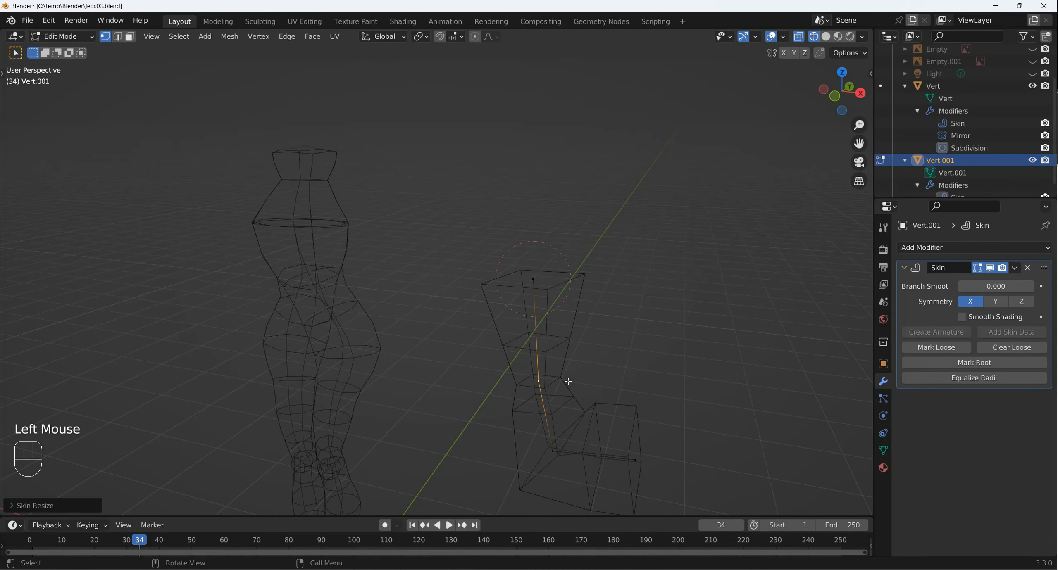
key(ctrl+z)
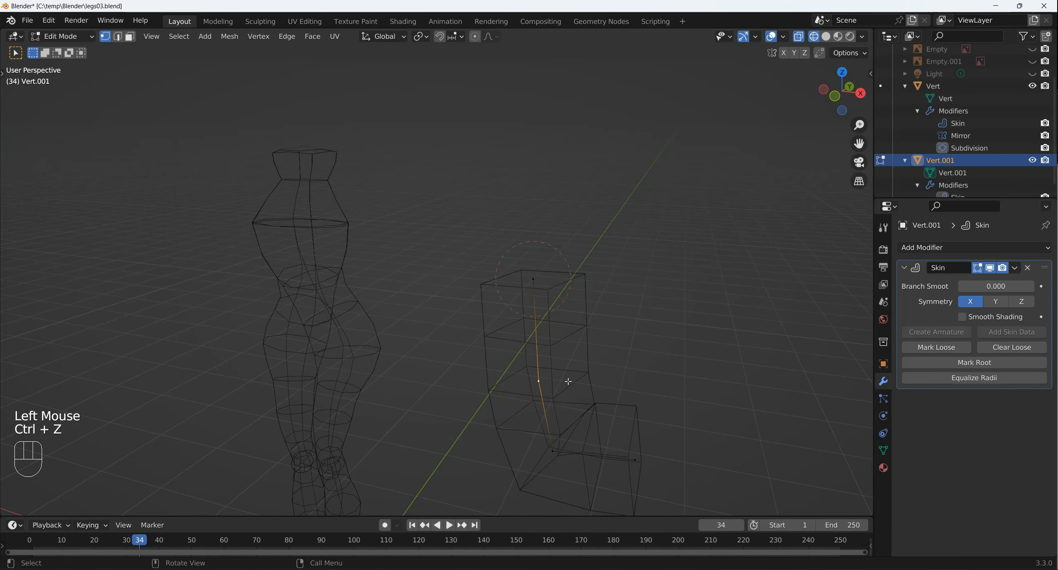
Select all vertices of the L-shaped chain and make its skin slightly thinner with Skin Resize.
key(a)
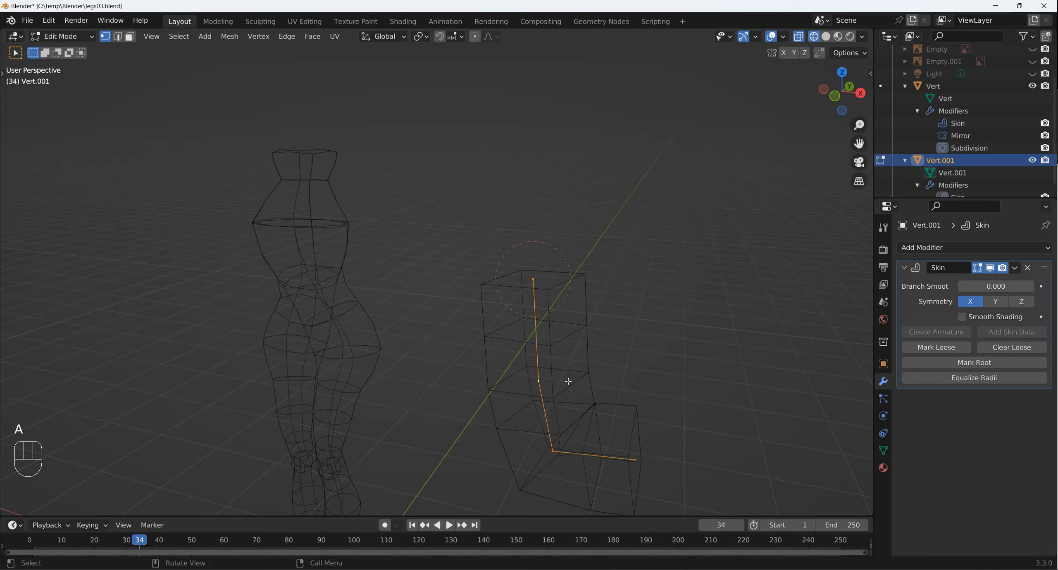
key(ctrl+a)
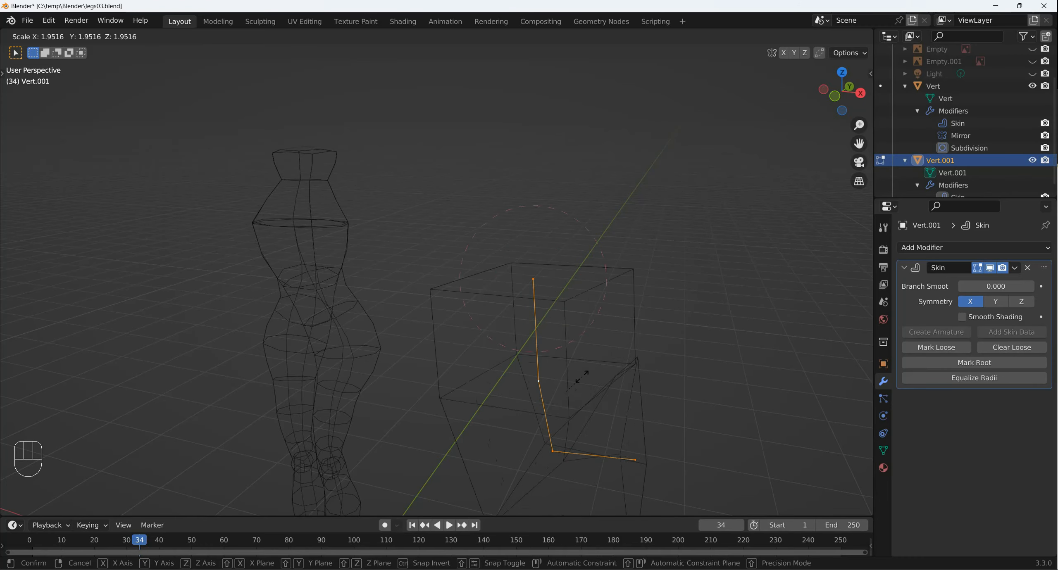
click(575, 392)
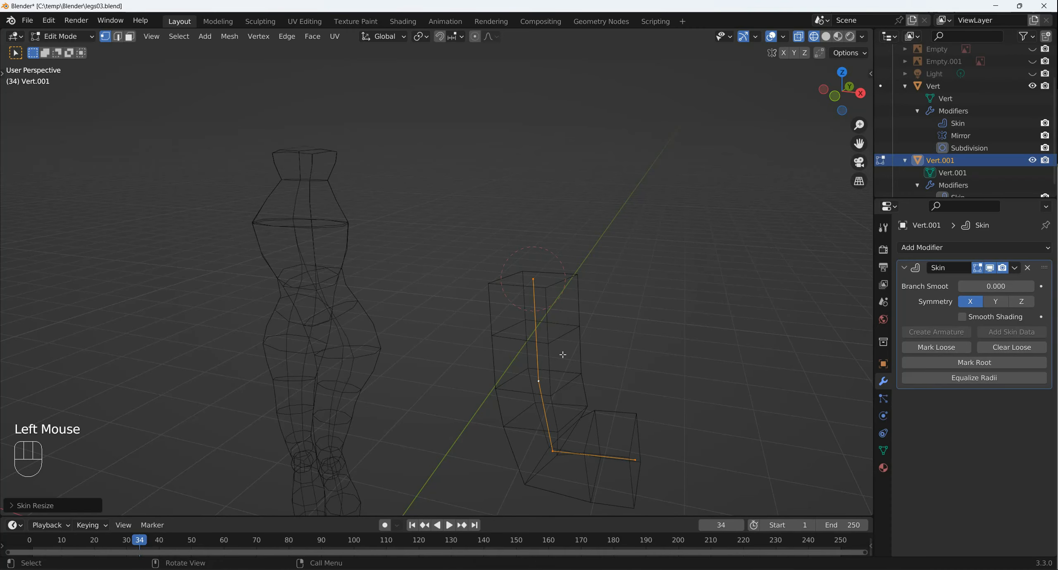
right_click(552, 309)
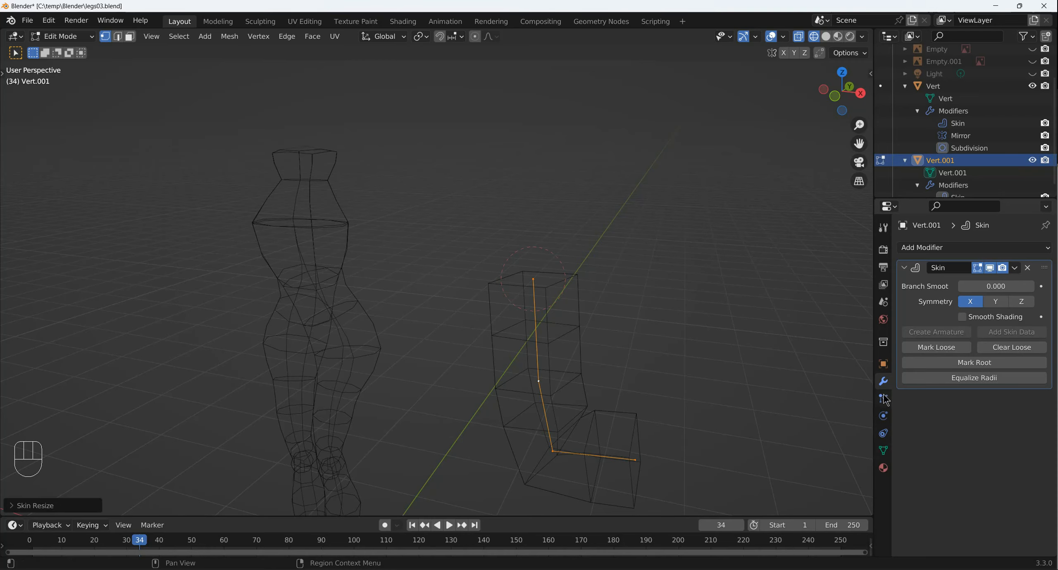
Add a Subdivision Surface modifier to the L-shaped chain and set its viewport levels to 2.
click(944, 248)
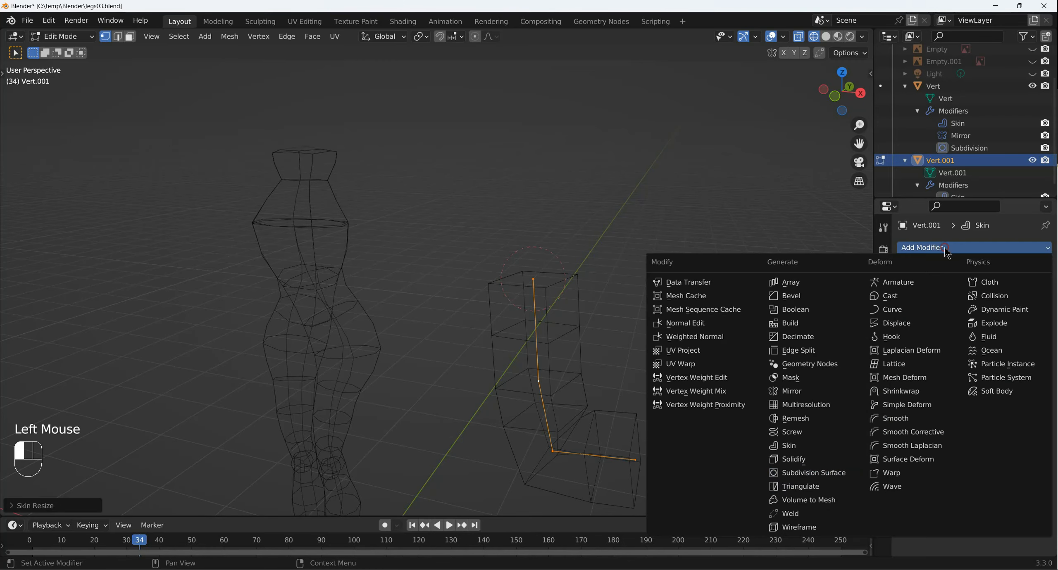
click(804, 473)
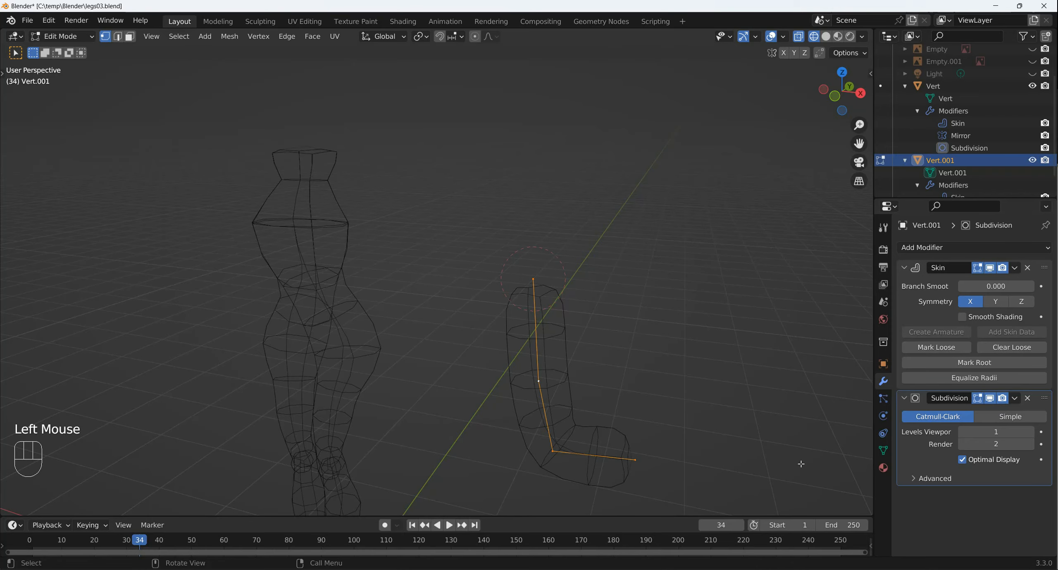
click(1010, 435)
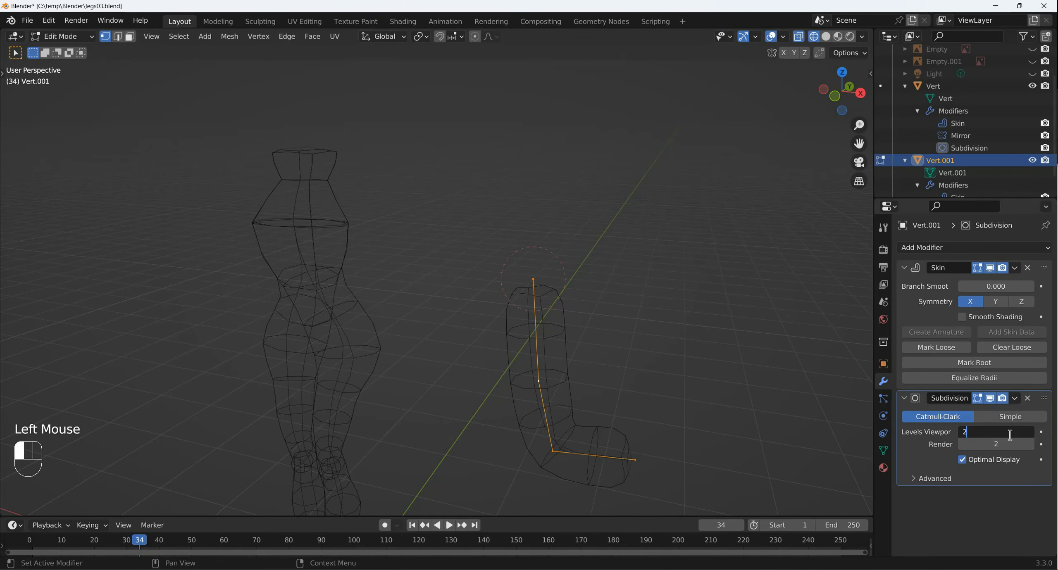
click(548, 389)
scroll(548, 390, up, 2)
scroll(548, 386, down, 3)
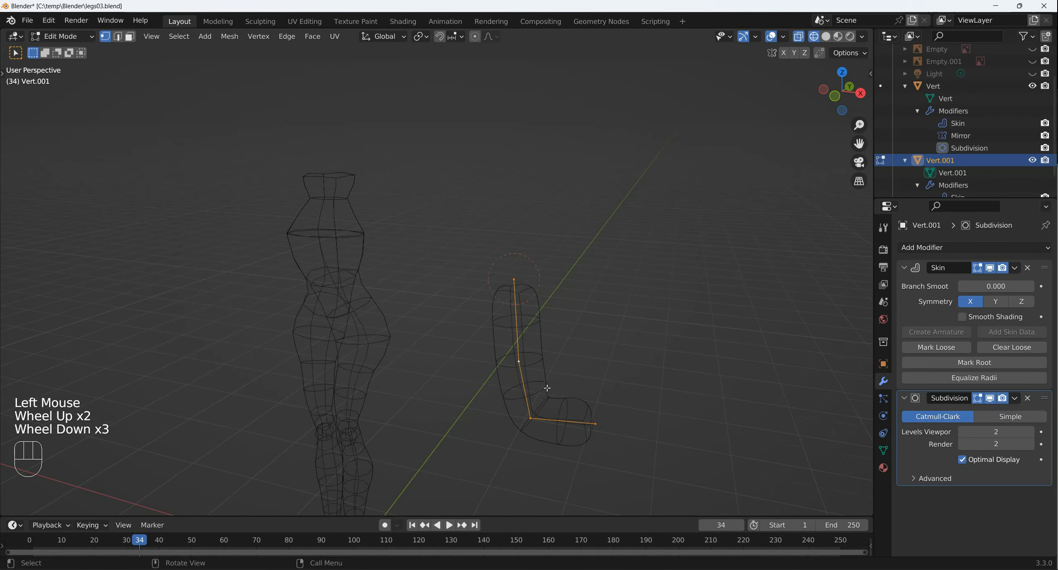
Select the whole chain again and use Skin Resize to shrink the subdivided skin into a thin tube.
click(526, 332)
key(a)
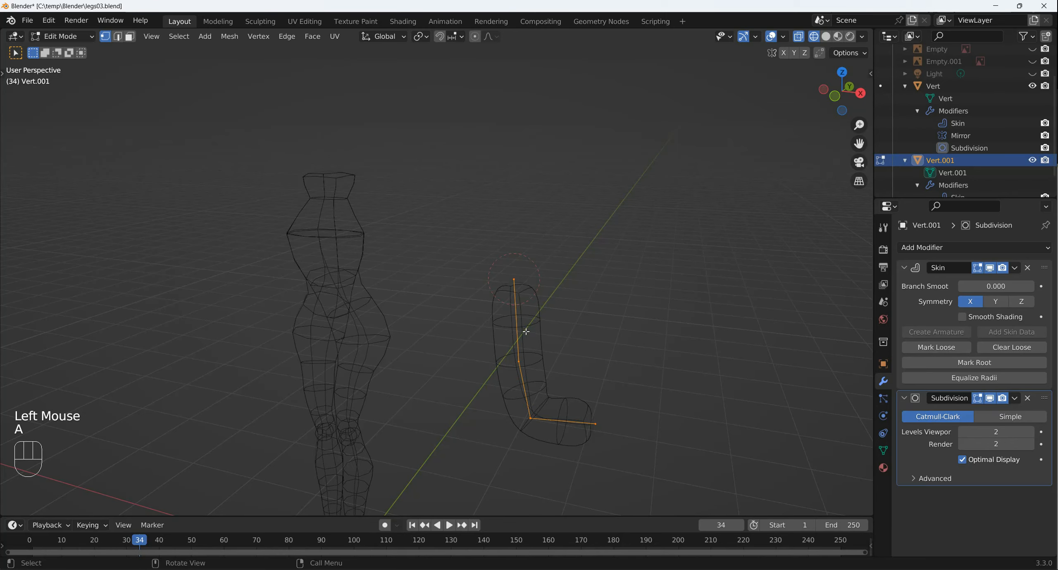
key(ctrl+a)
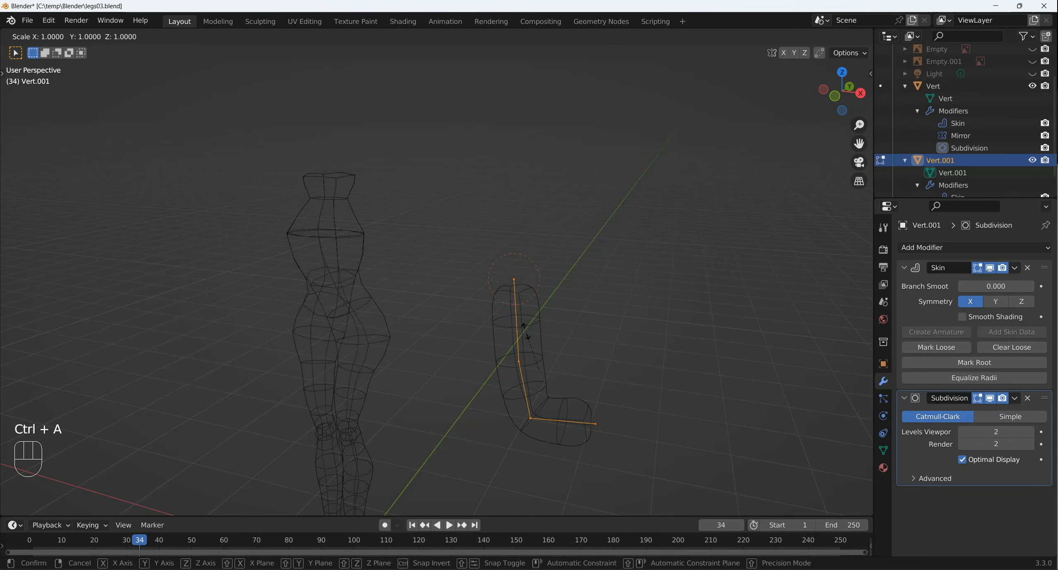
click(534, 357)
scroll(533, 357, up, 2)
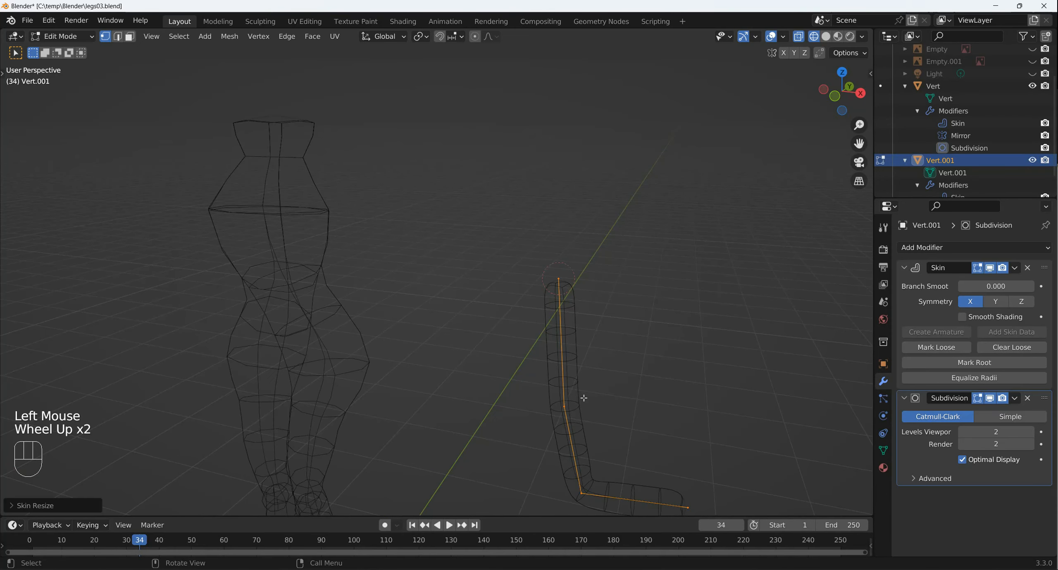
Thicken the skin slightly around the vertex midway down the upright part of the tube.
click(565, 408)
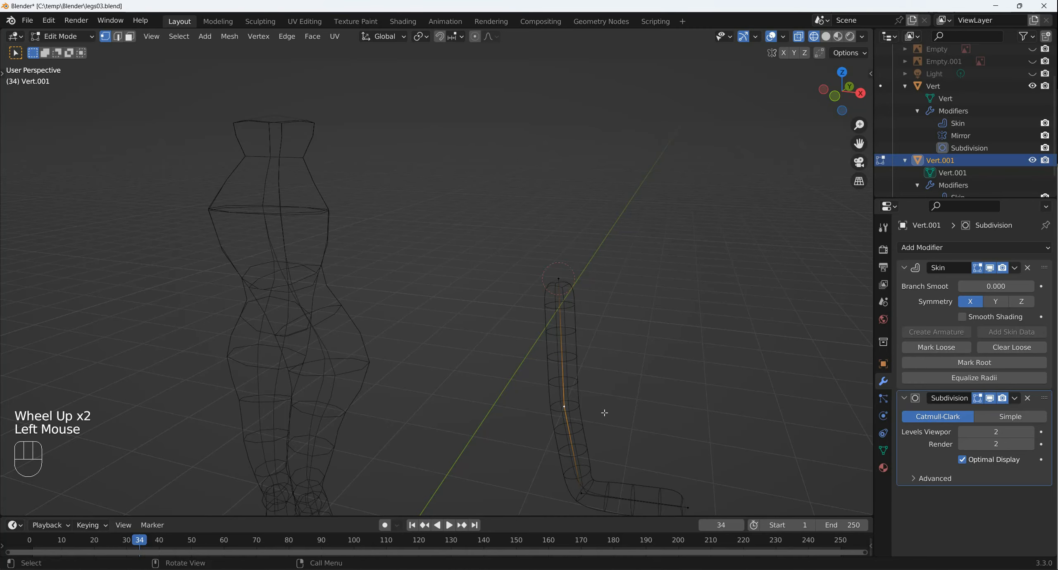
key(ctrl+a)
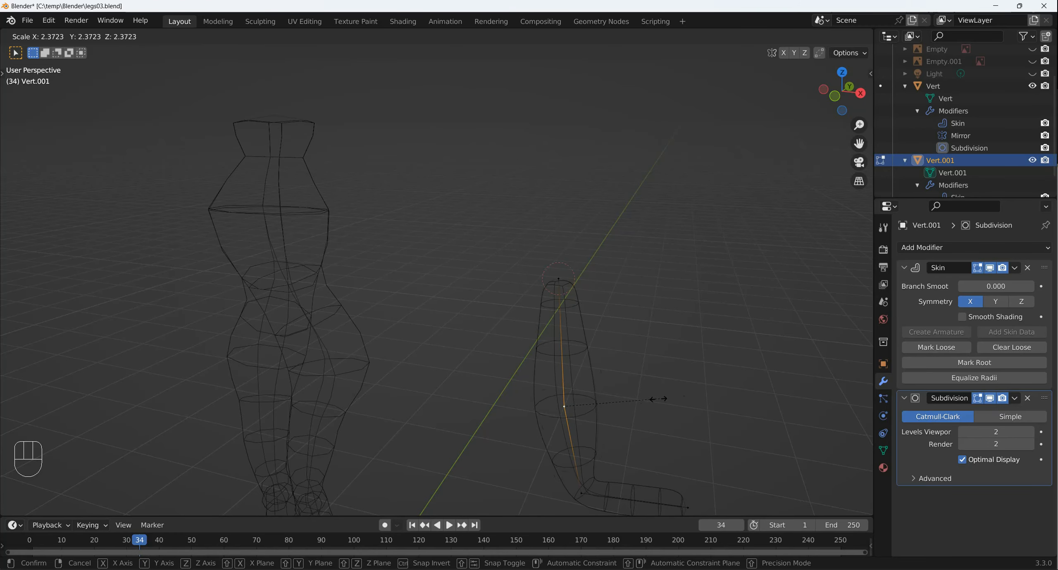
scroll(609, 406, up, 5)
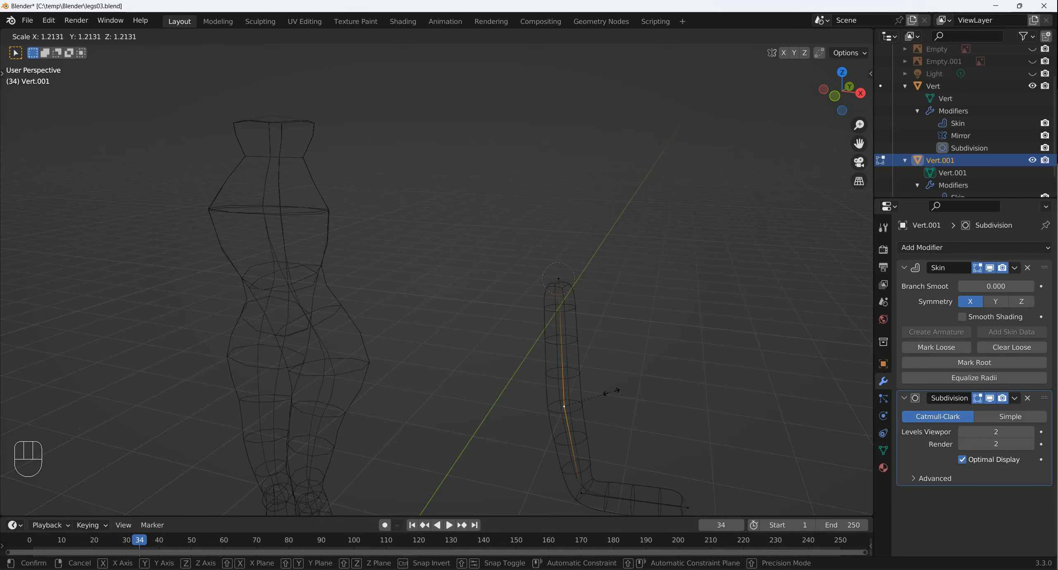
click(640, 391)
middle_drag(640, 390, 691, 338)
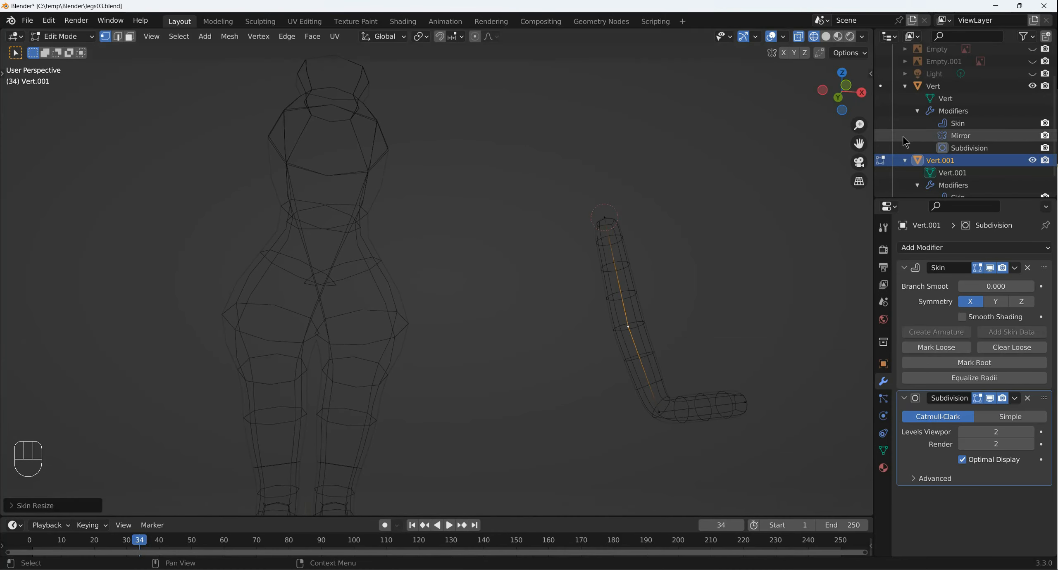
Return to Object Mode and delete the L-shaped Vert.001 object.
click(937, 163)
key(Tab)
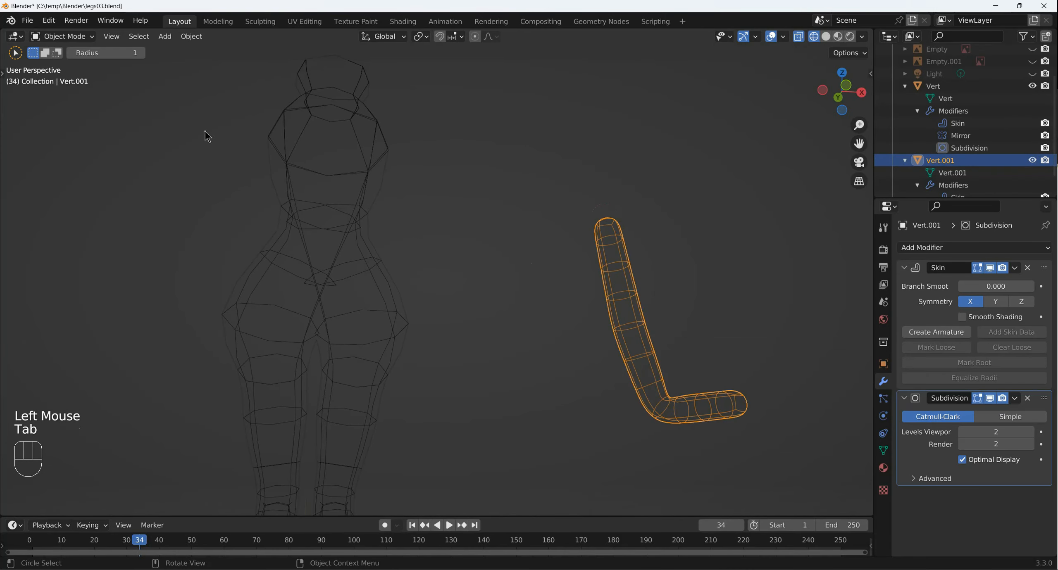
key(Delete)
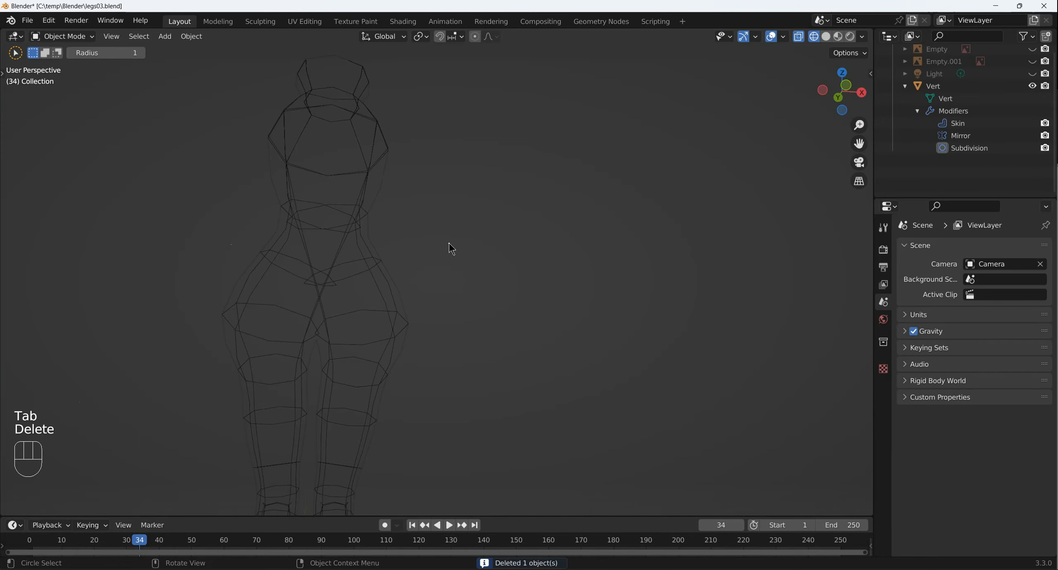
Select the Vert body object and frame it in the front orthographic view.
click(228, 234)
click(303, 234)
click(333, 182)
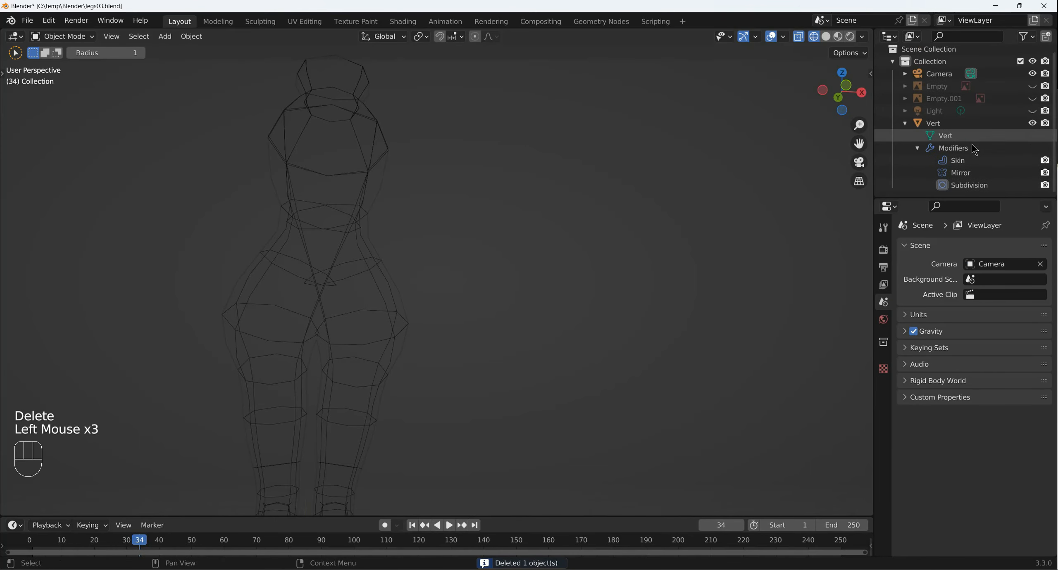
click(934, 123)
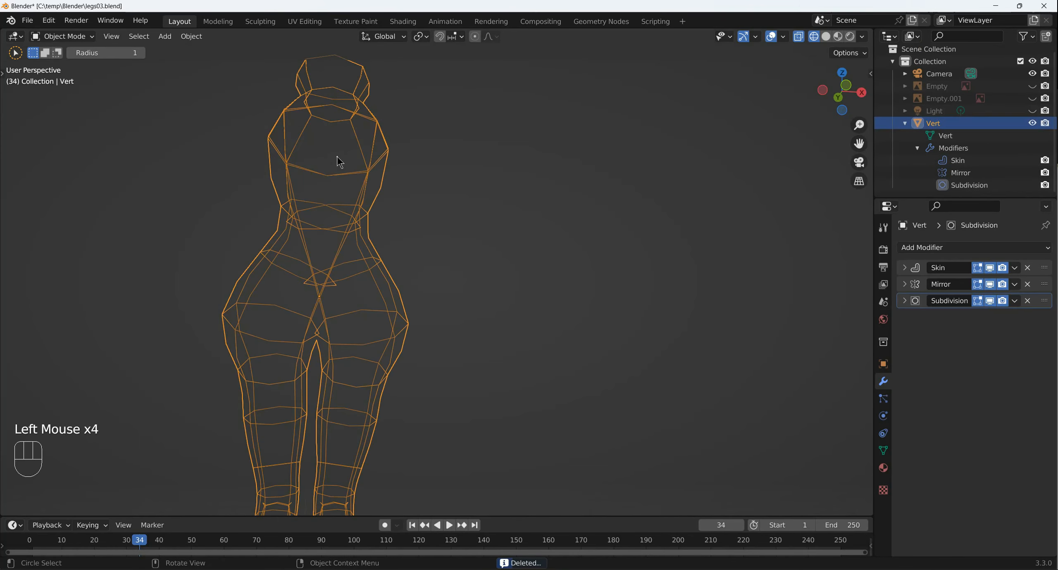
key(KP_Decimal)
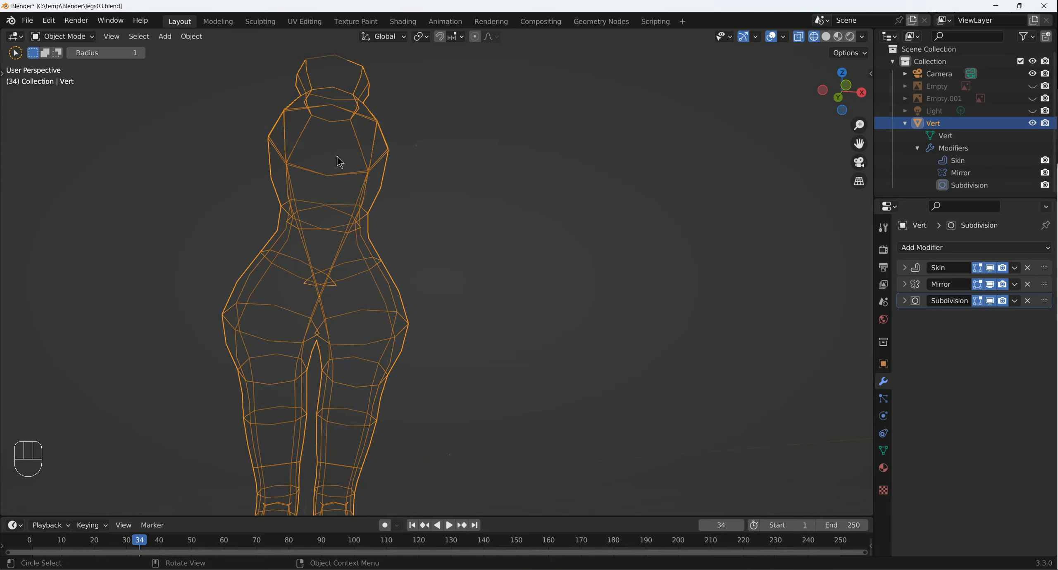
key(KP_1)
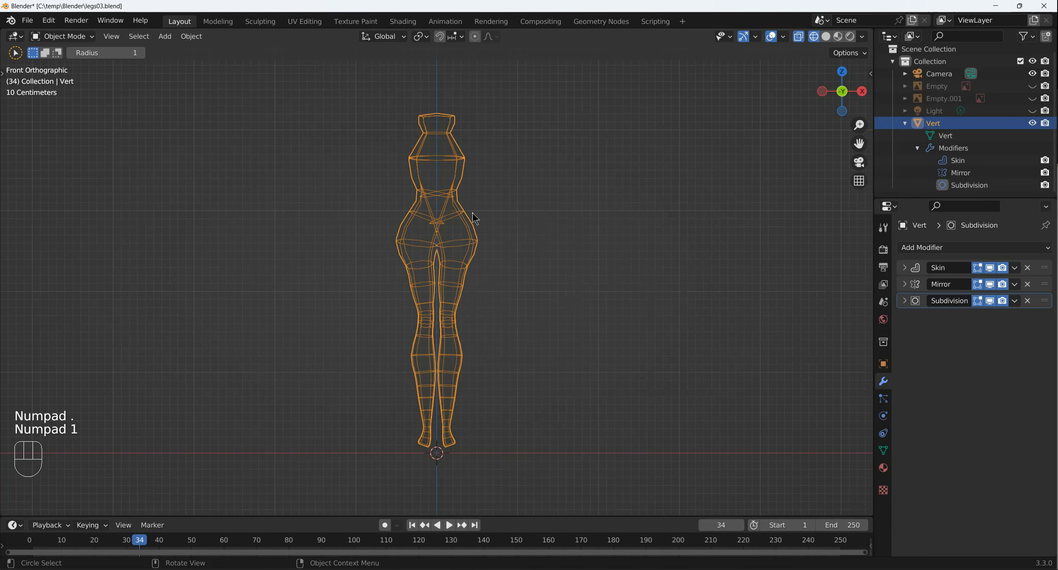
Deselect the body, inspect it in solid shading from a perspective view, and return to wireframe display.
click(542, 206)
click(432, 225)
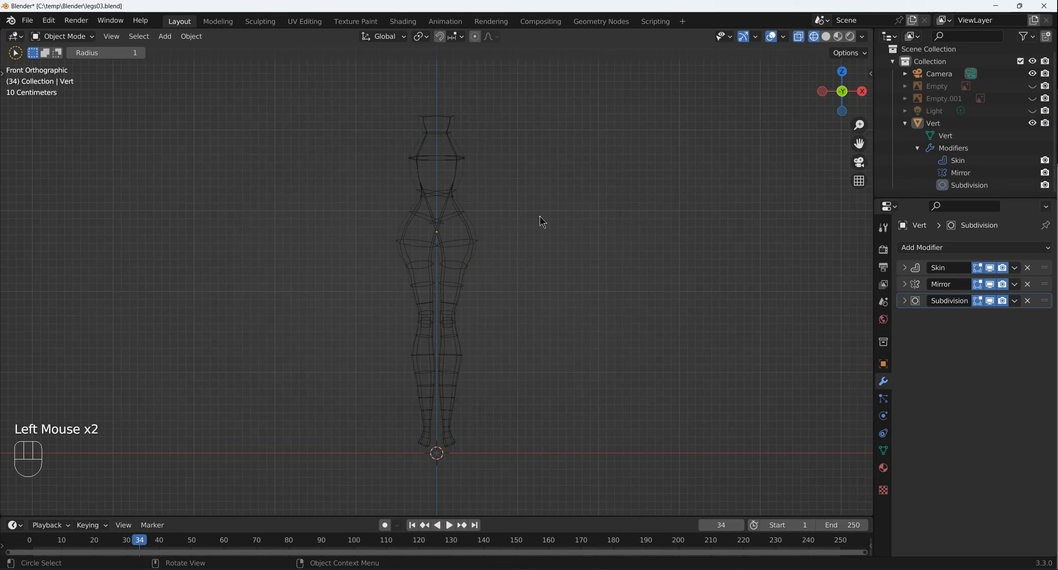
key(z)
mouse_move(540, 217)
middle_down()
mouse_move(329, 243)
mouse_move(628, 229)
mouse_move(329, 256)
mouse_move(474, 222)
mouse_move(624, 218)
mouse_move(507, 234)
mouse_move(600, 231)
mouse_move(310, 241)
mouse_move(614, 229)
mouse_move(372, 250)
mouse_move(591, 224)
mouse_move(327, 227)
mouse_move(577, 252)
mouse_move(652, 239)
mouse_move(323, 242)
mouse_move(634, 240)
mouse_move(543, 260)
mouse_move(541, 222)
middle_up()
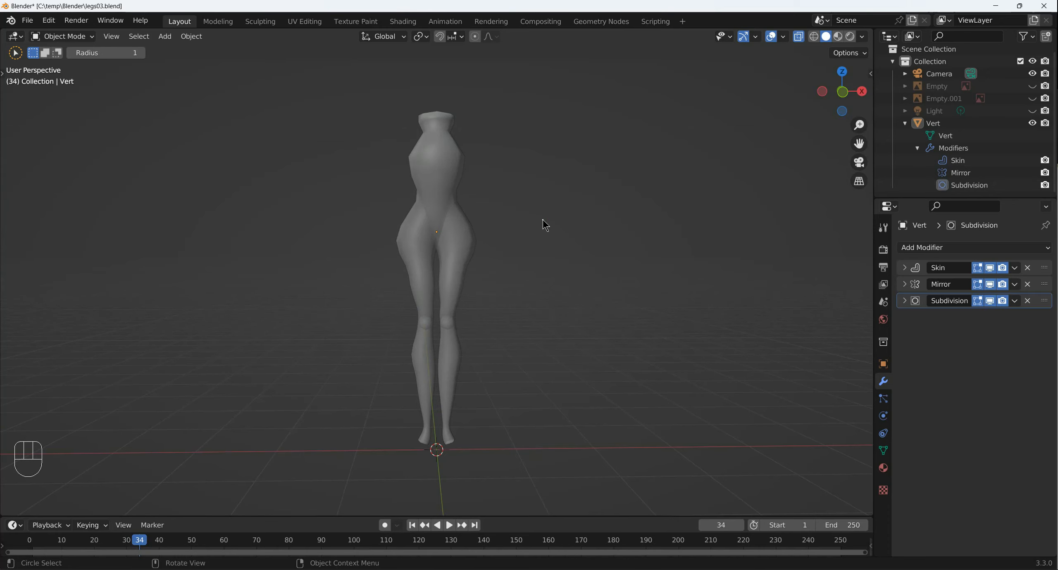
key(z)
key(z)
key(4)
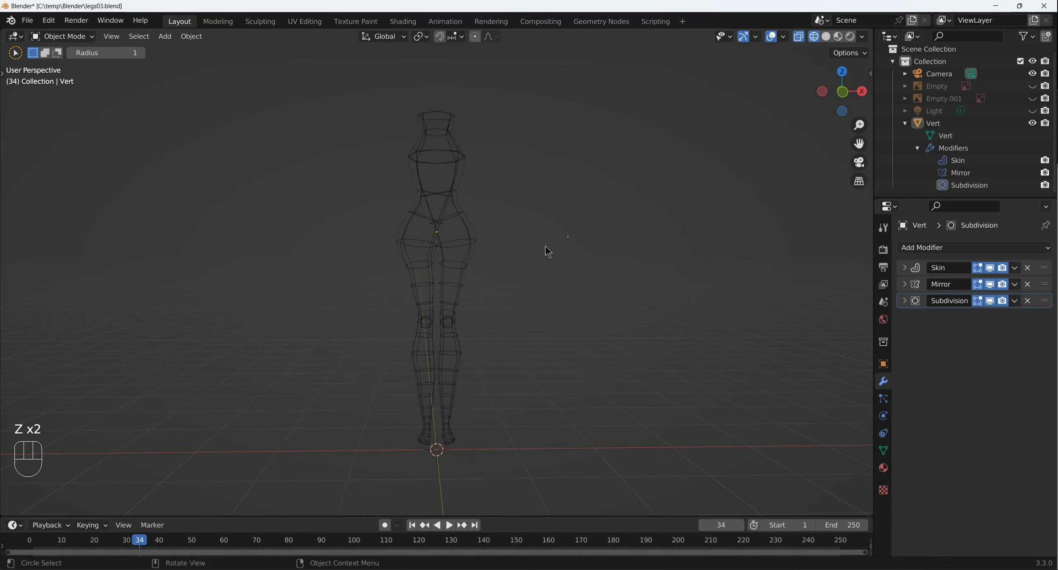
mouse_move(546, 250)
middle_down()
mouse_move(532, 256)
mouse_move(550, 241)
middle_up()
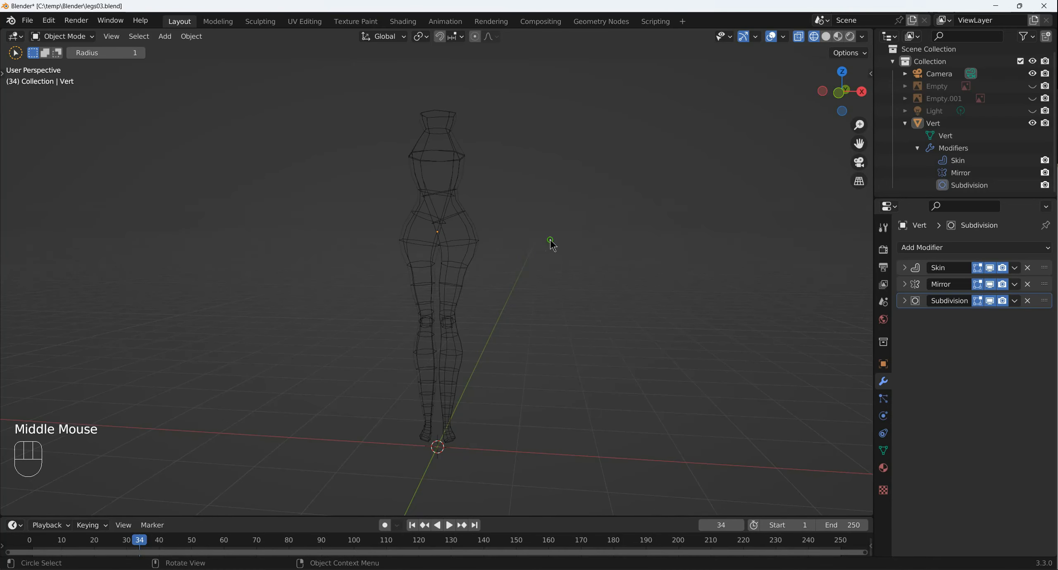
Select the Vert body object, enter Edit Mode and select all vertices of its chain.
click(941, 125)
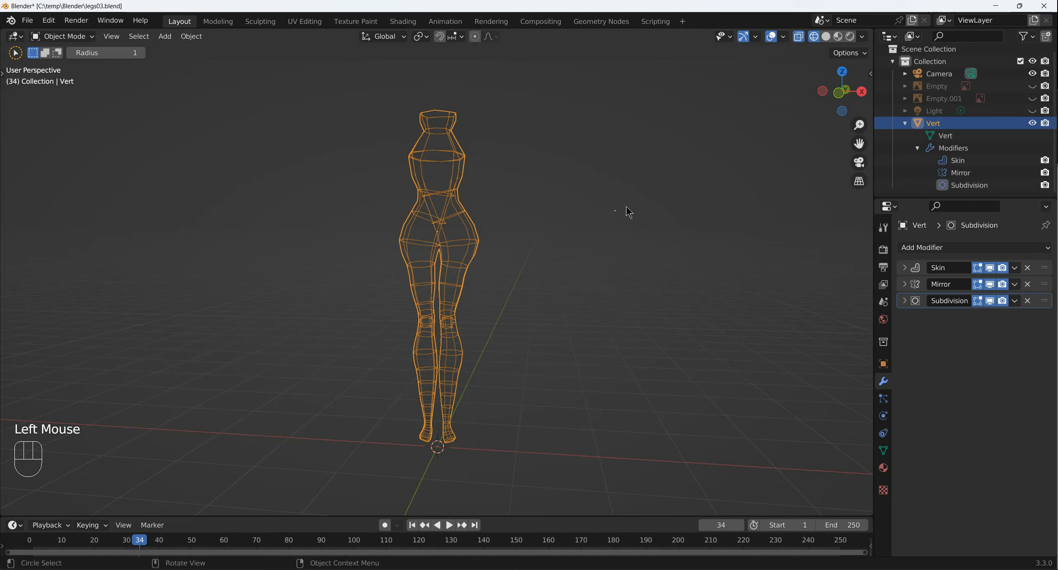
key(Tab)
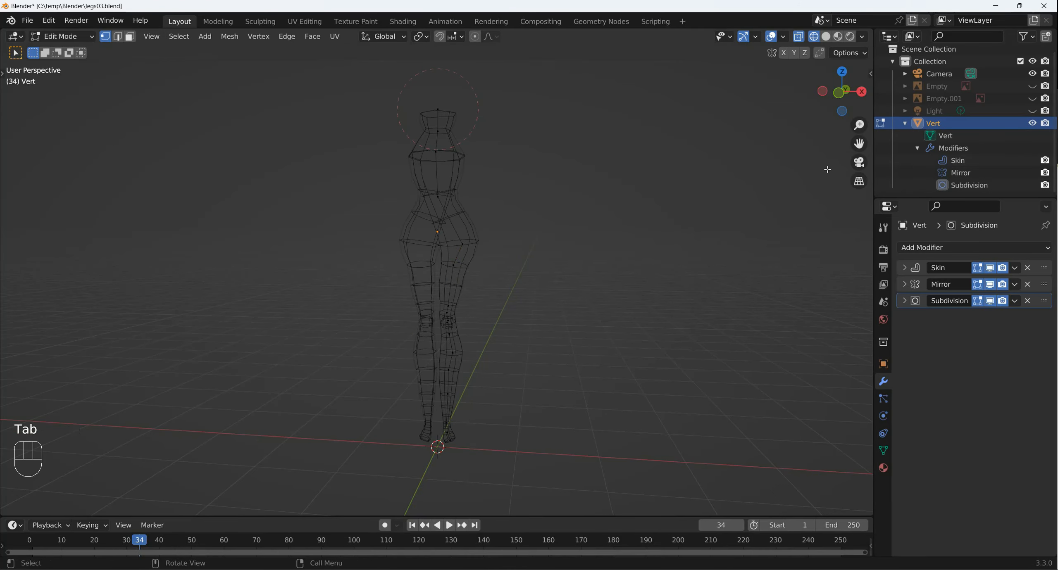
click(450, 256)
key(a)
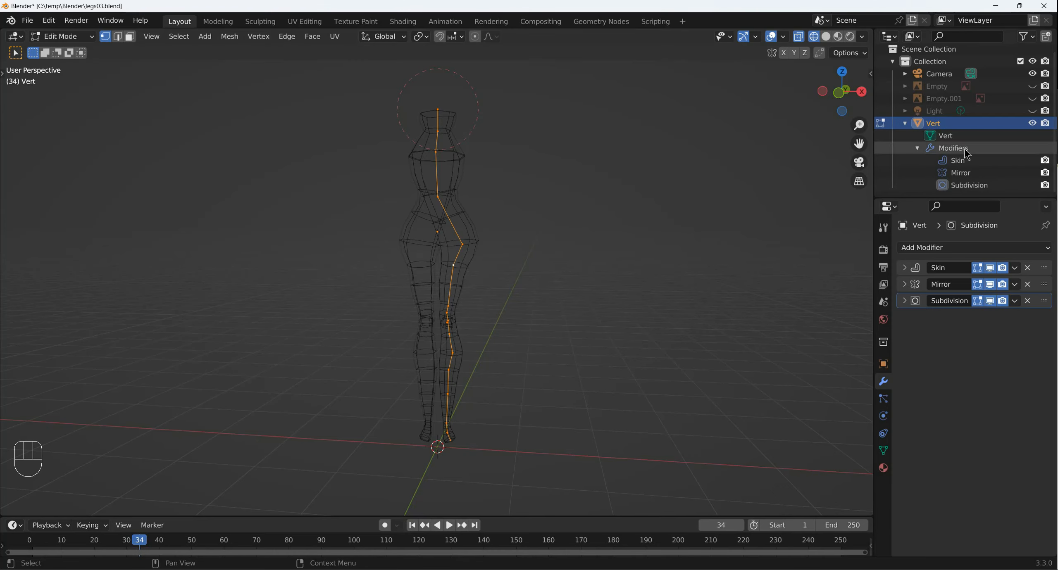
Unhide the Empty reference image, view it with the body in front orthographic view, and make Vert the selected object again.
click(942, 92)
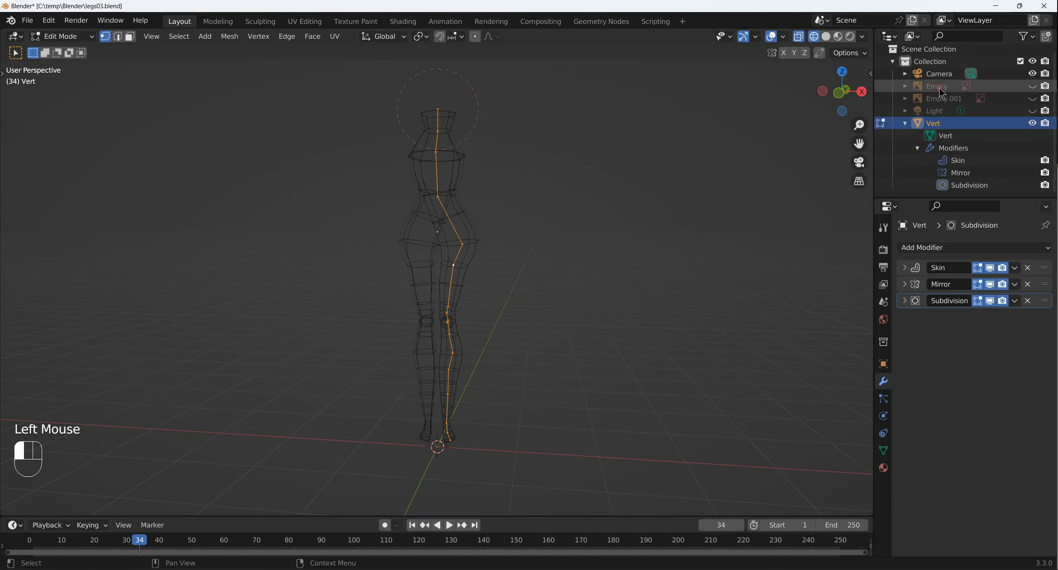
click(1034, 86)
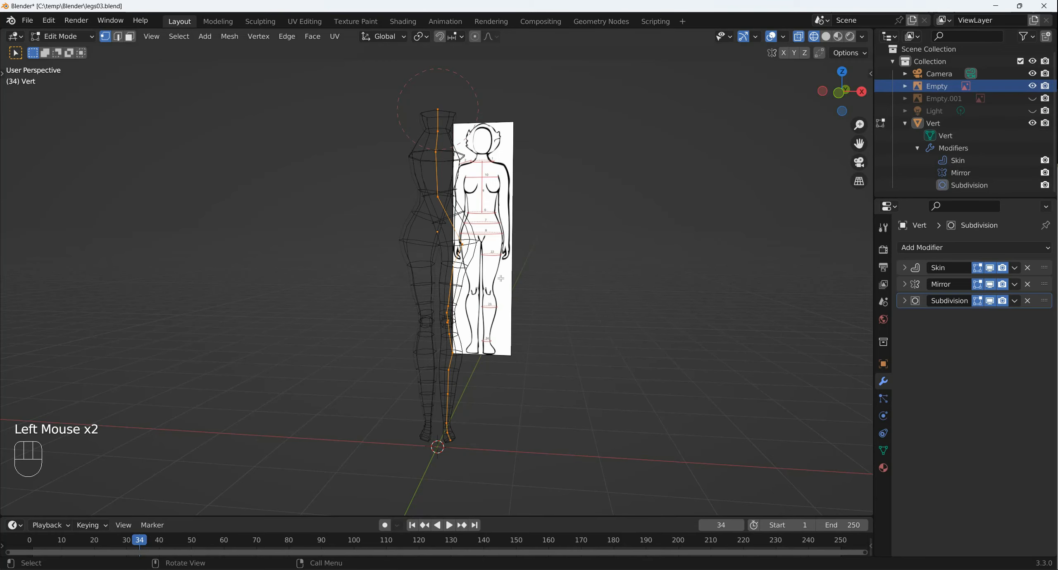
key(KP_1)
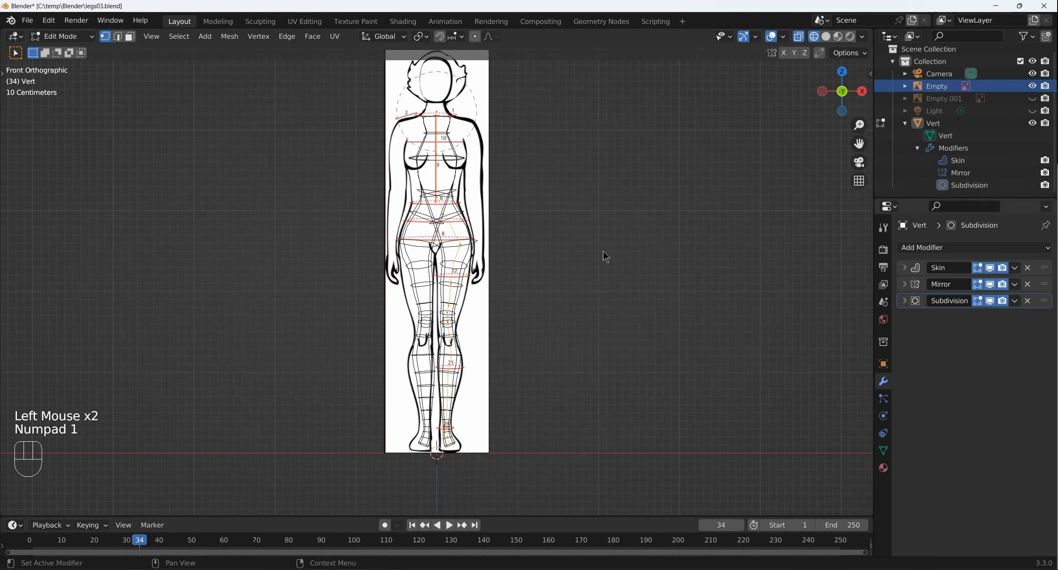
click(936, 125)
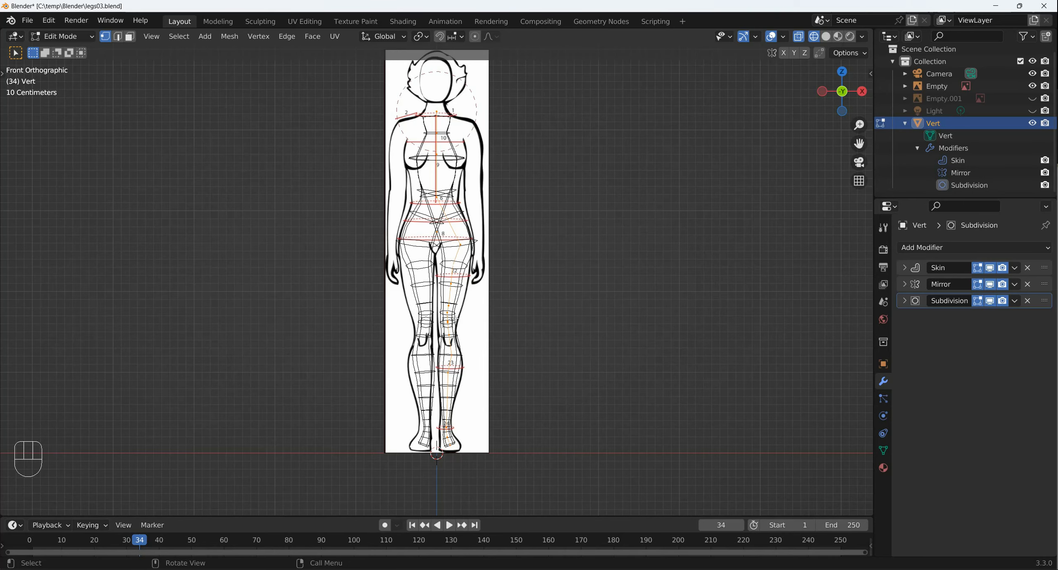
Display the body in solid shading with X-ray enabled and compare it with the reference drawing in front orthographic view.
key(z)
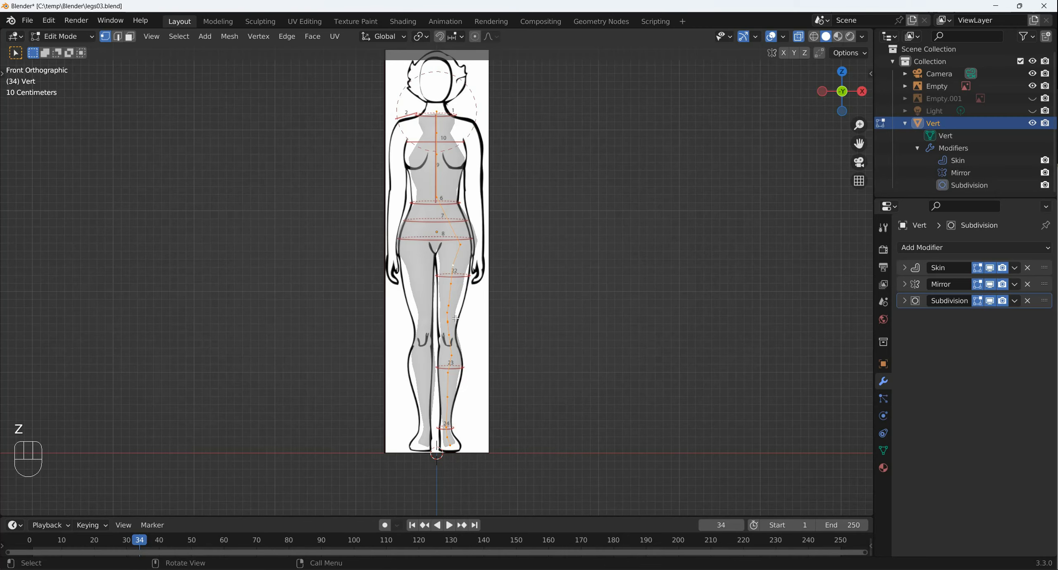
key(alt+z)
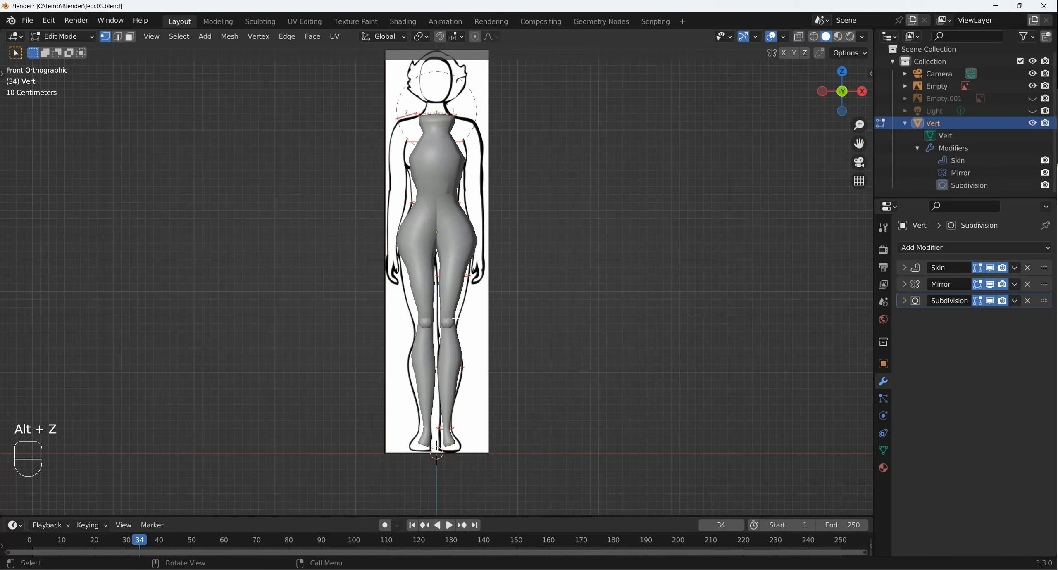
key(alt+z)
key(alt+z)
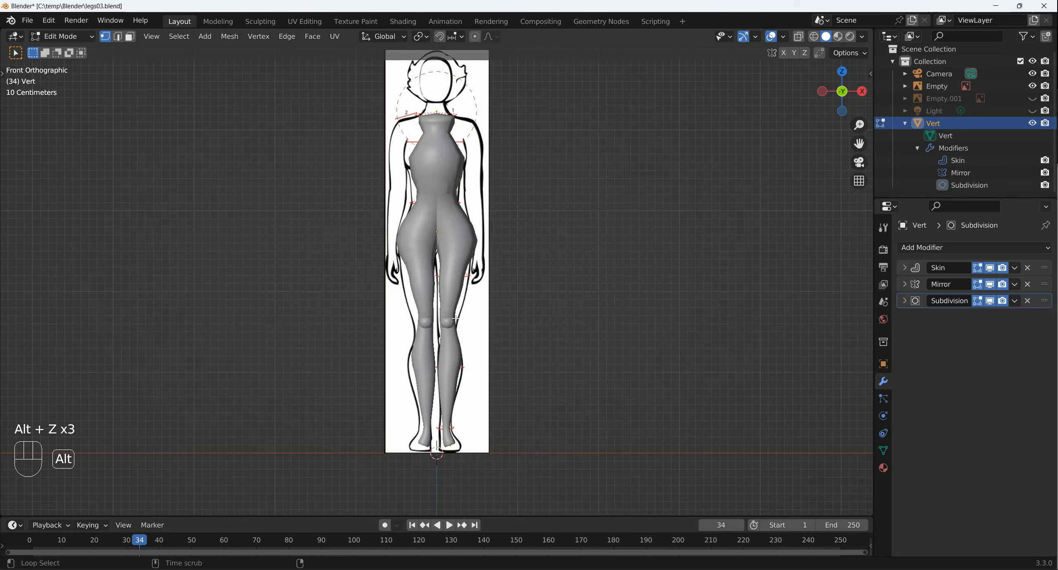
key(alt+z)
middle_drag(456, 319, 393, 285)
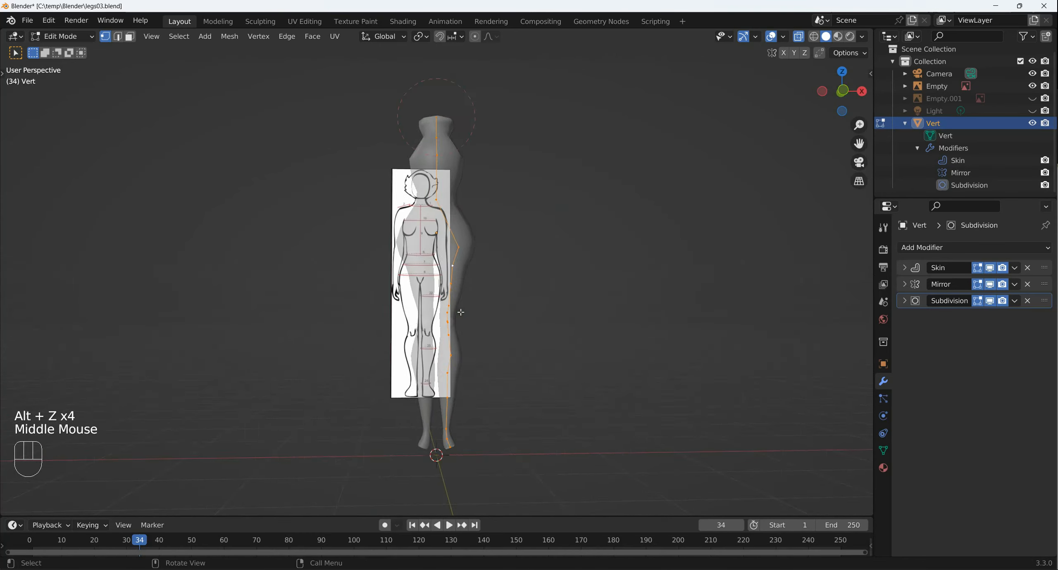
key(KP_1)
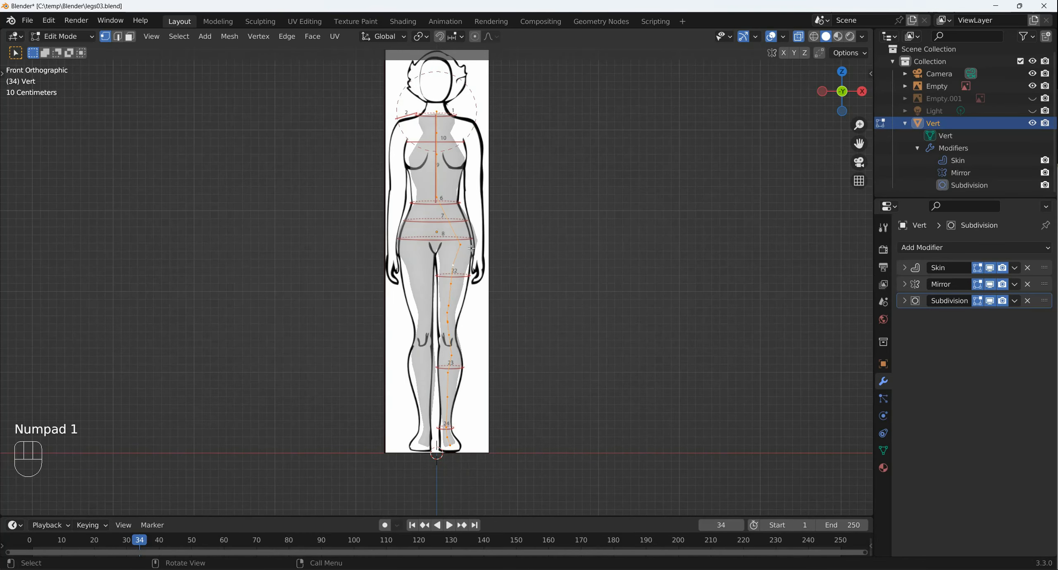